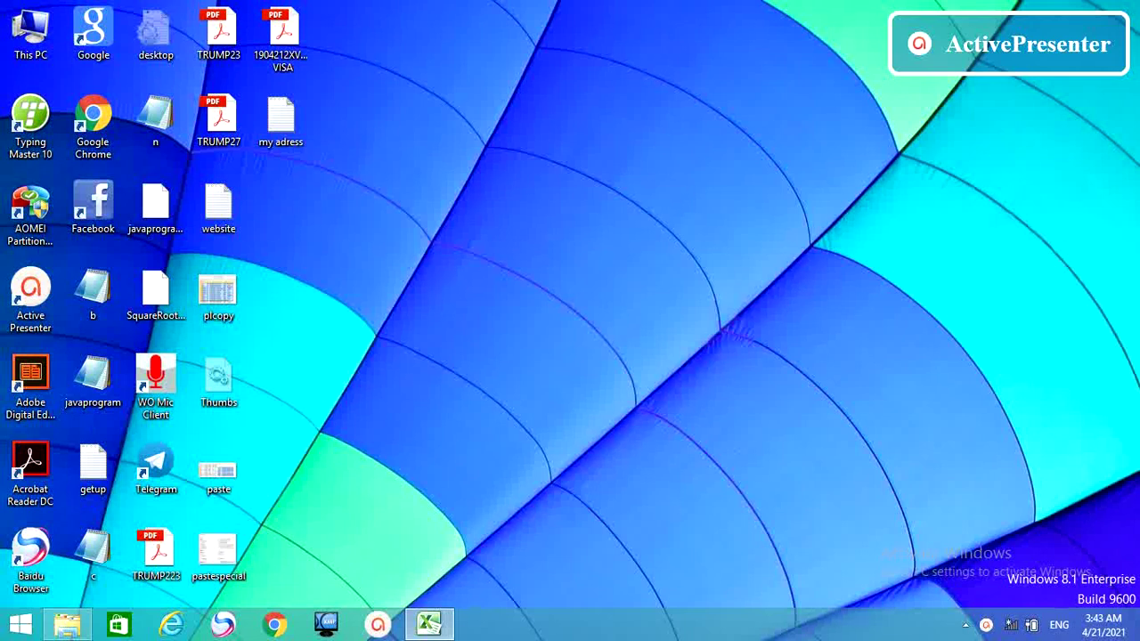
Switch to the Excel workbook and review the shortcut list on Sheet4 and the January expense list on Sheet3
{"action": "left_click", "coordinate": [429, 624]}
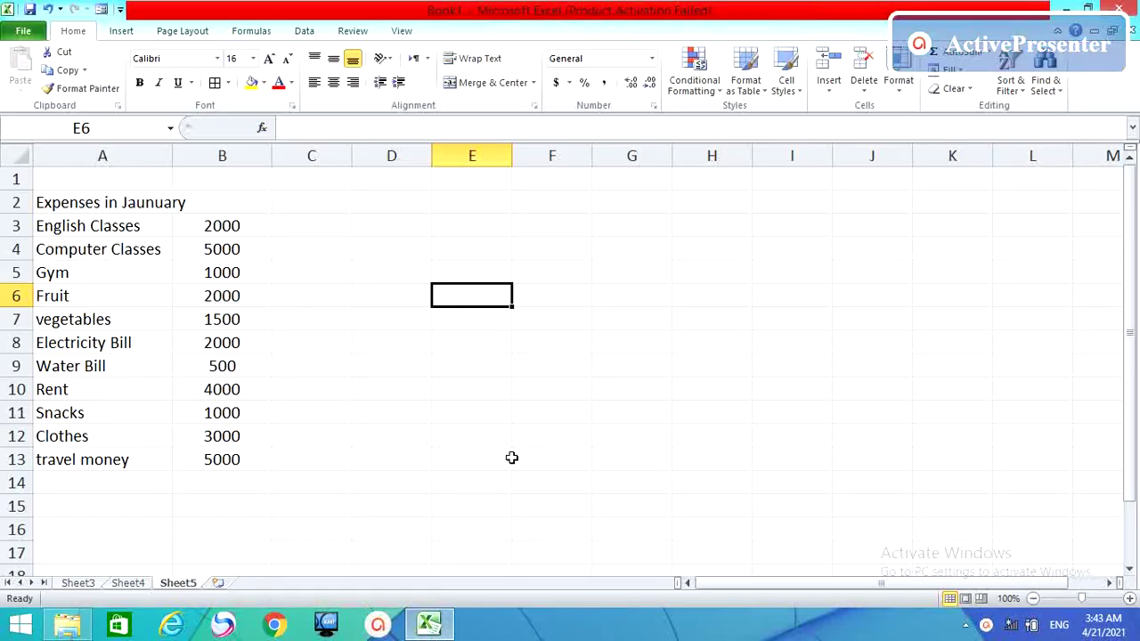
{"action": "left_click", "coordinate": [125, 585]}
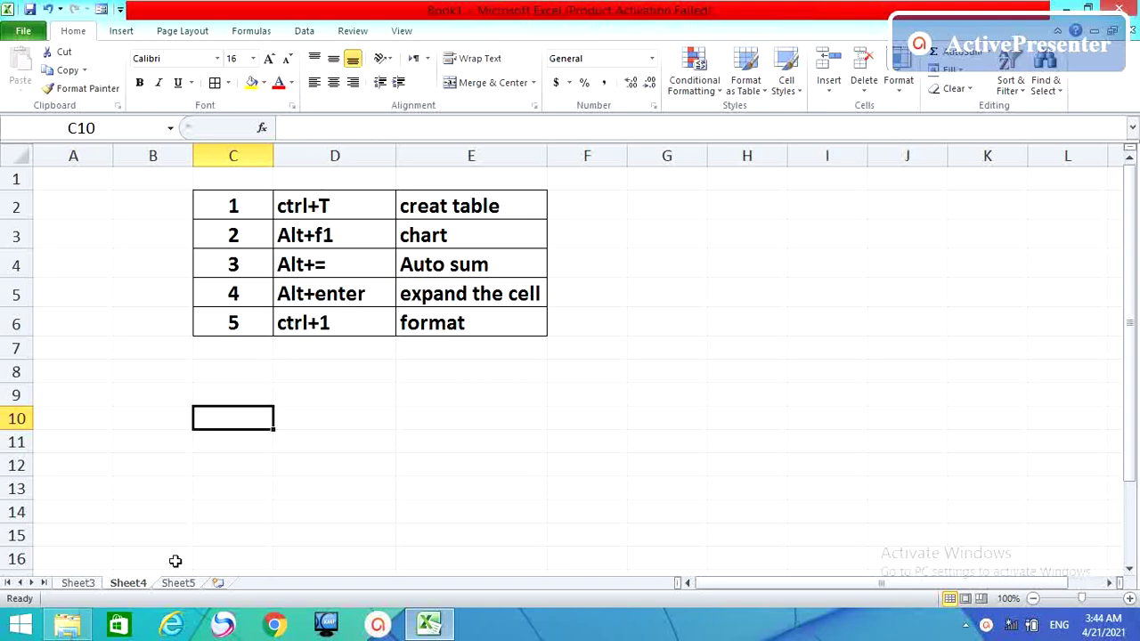
{"action": "left_click", "coordinate": [82, 585]}
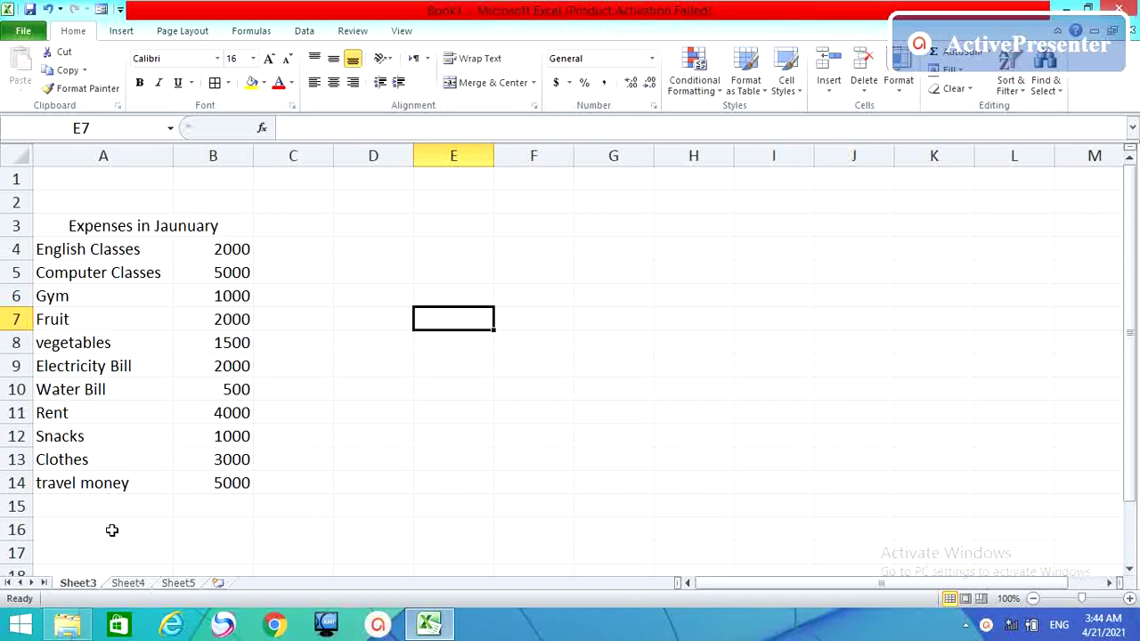
{"action": "left_click", "coordinate": [130, 585]}
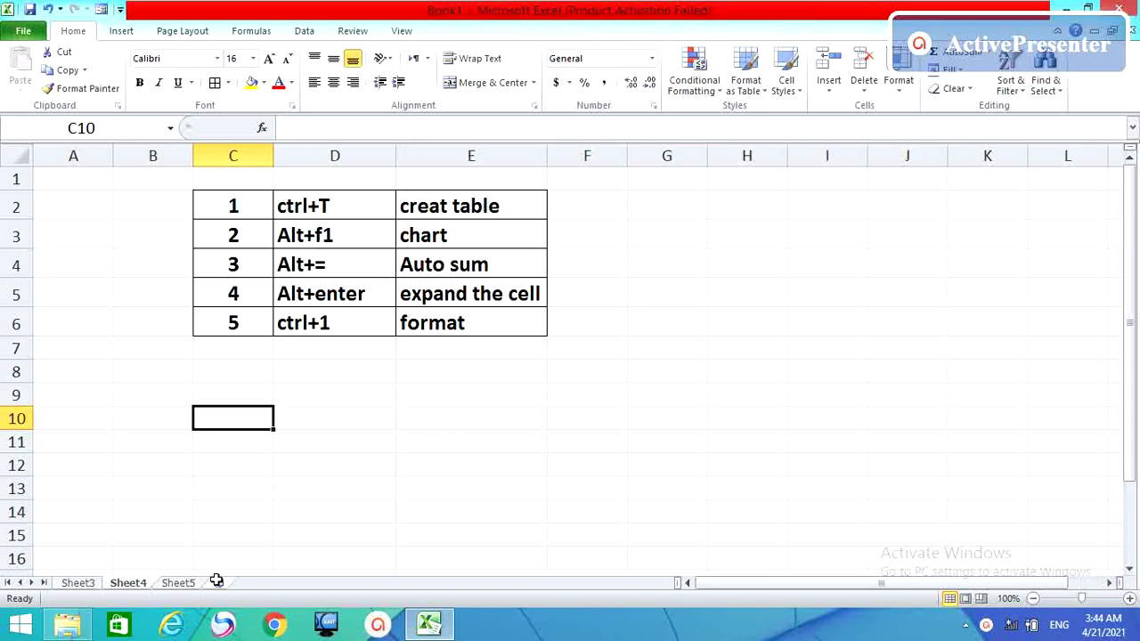
{"action": "left_click", "coordinate": [78, 583]}
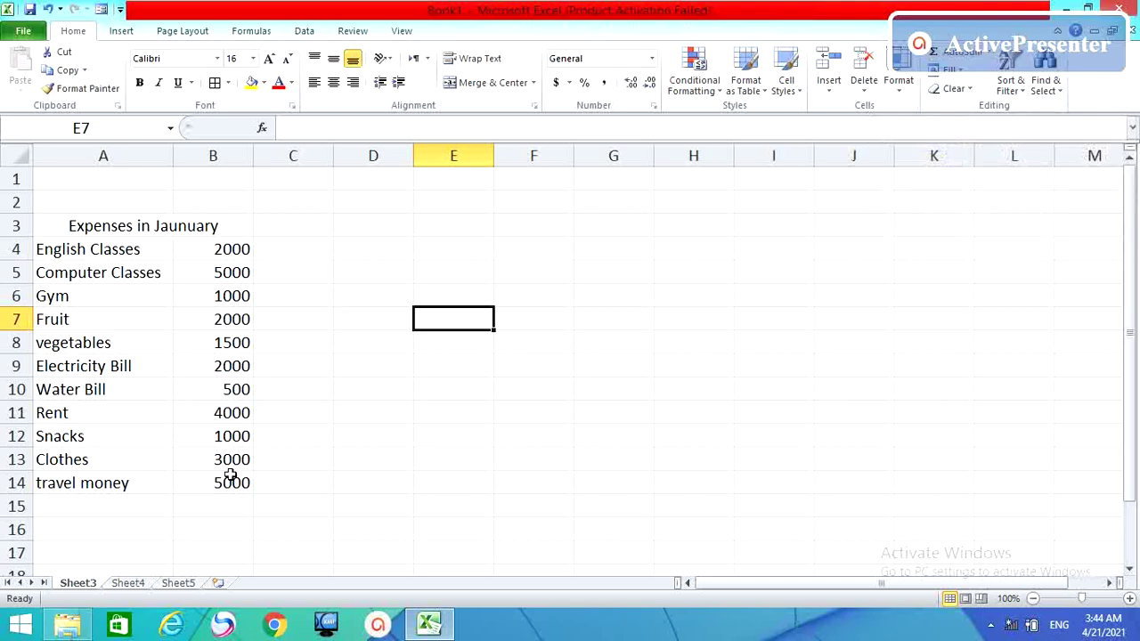
Check the shortcut list on Sheet4, and total the January expenses B4:B14 in cell B15 of Sheet3 with AutoSum
{"action": "left_click", "coordinate": [230, 513]}
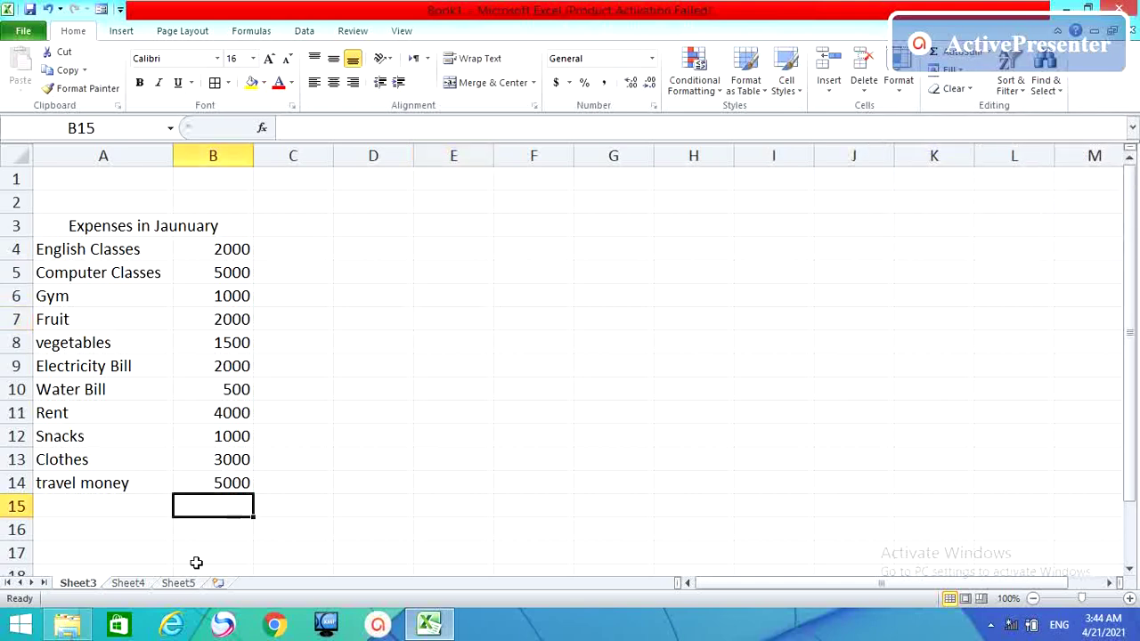
{"action": "left_click", "coordinate": [127, 585]}
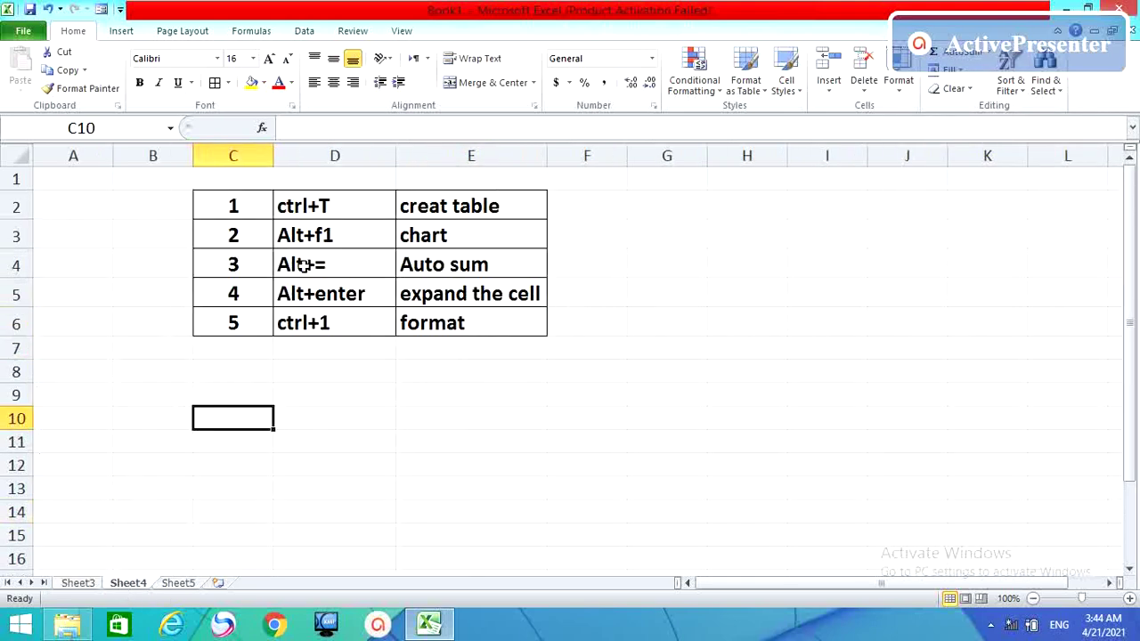
{"action": "left_click", "coordinate": [77, 584]}
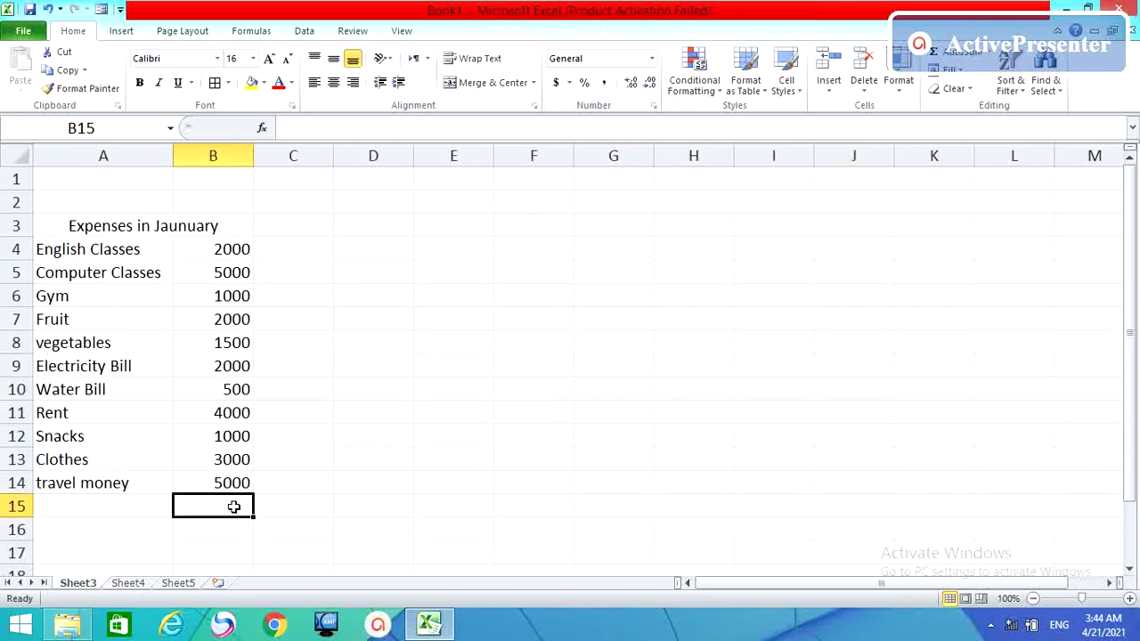
{"action": "key", "text": "alt+equal"}
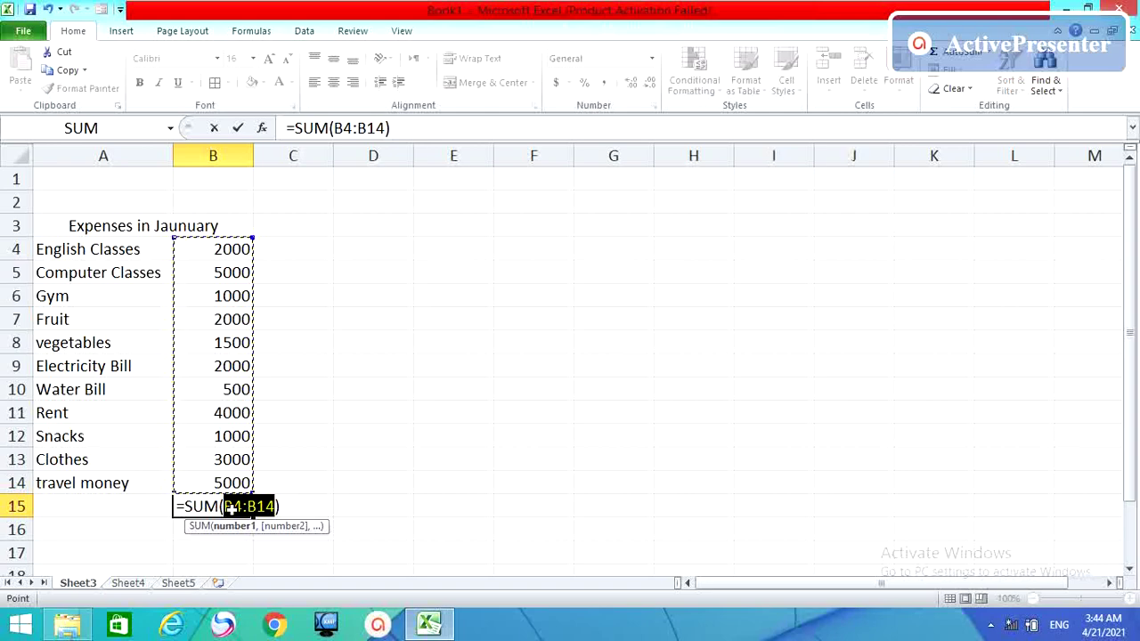
{"action": "key", "text": "Return"}
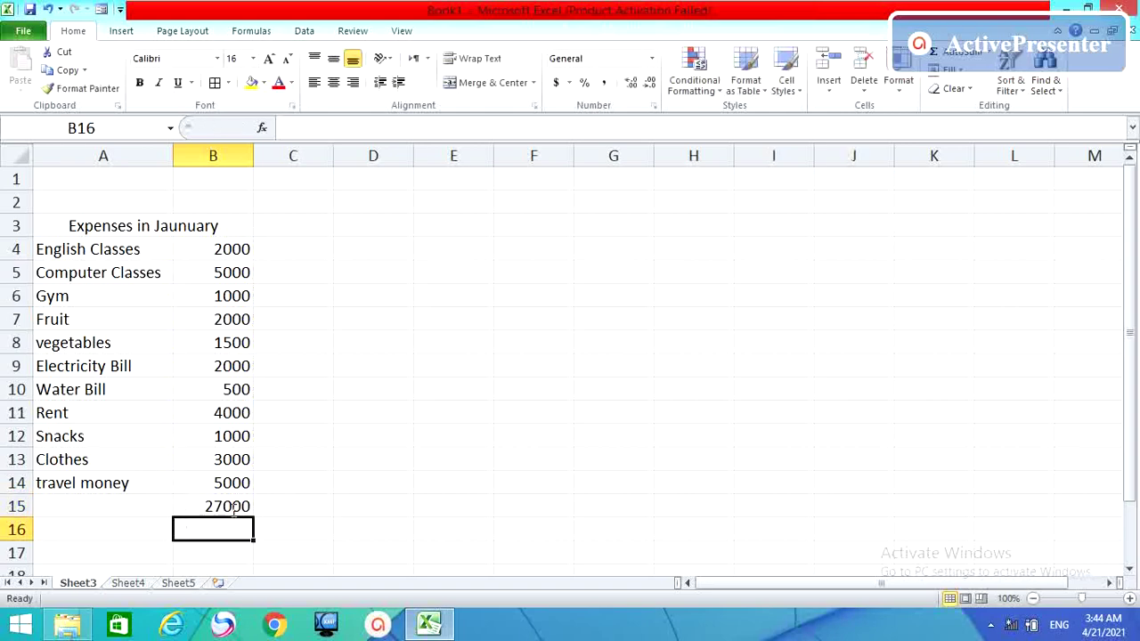
Enter 4000 in C4 and 3000 in D4, and add up B4:D4 in cell E4 with AutoSum
{"action": "left_click", "coordinate": [296, 505]}
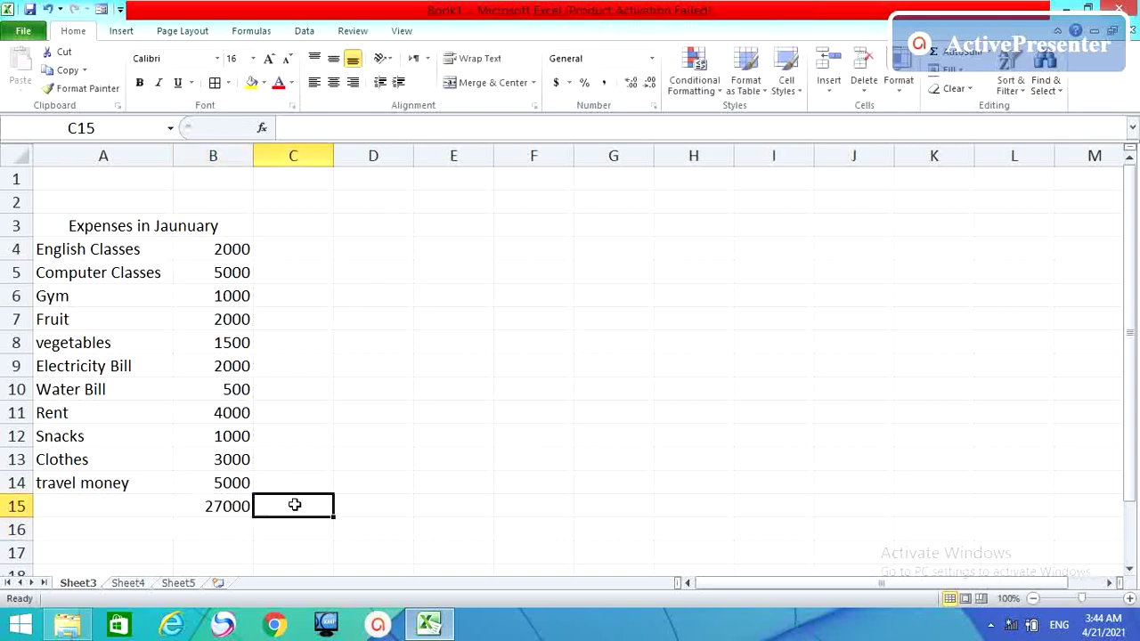
{"action": "left_click", "coordinate": [283, 246]}
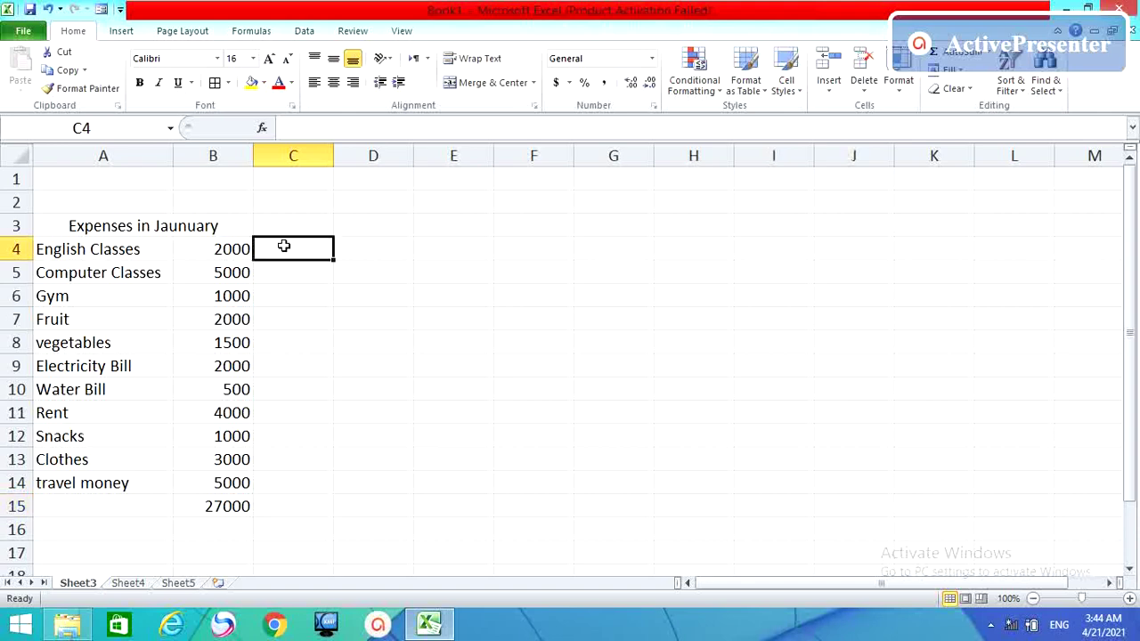
{"action": "type", "text": "4000"}
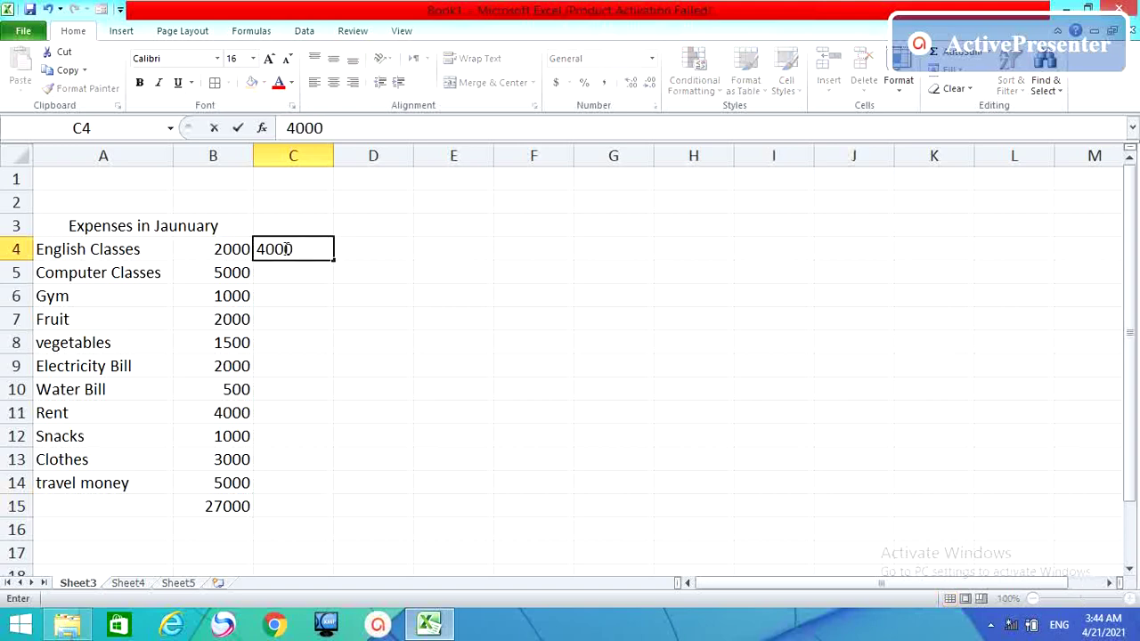
{"action": "key", "text": "Tab"}
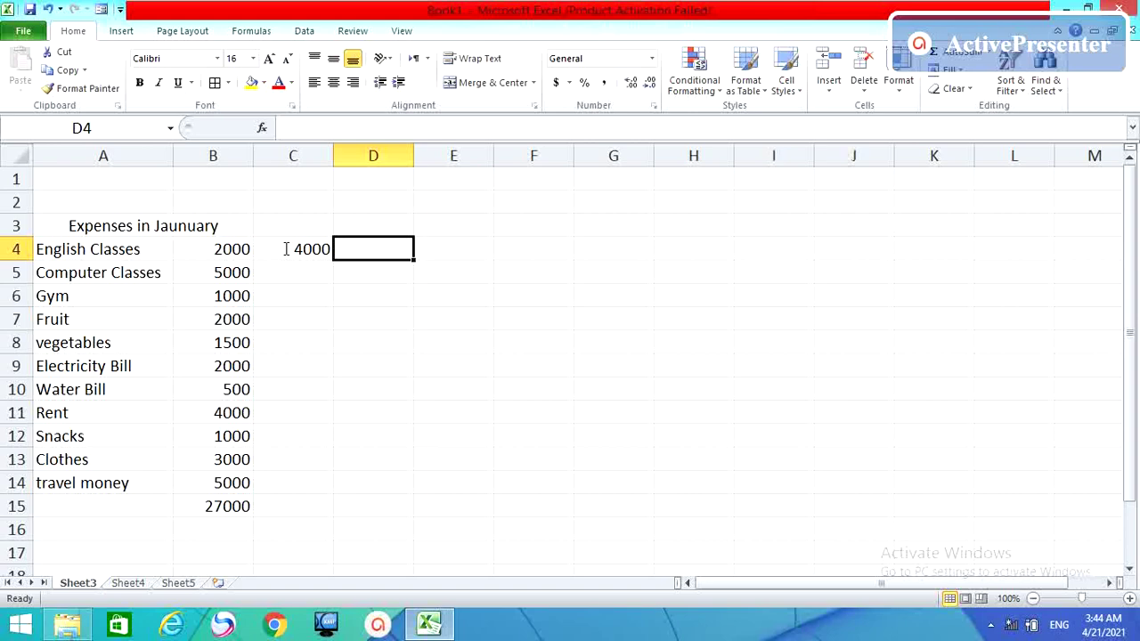
{"action": "type", "text": "3000"}
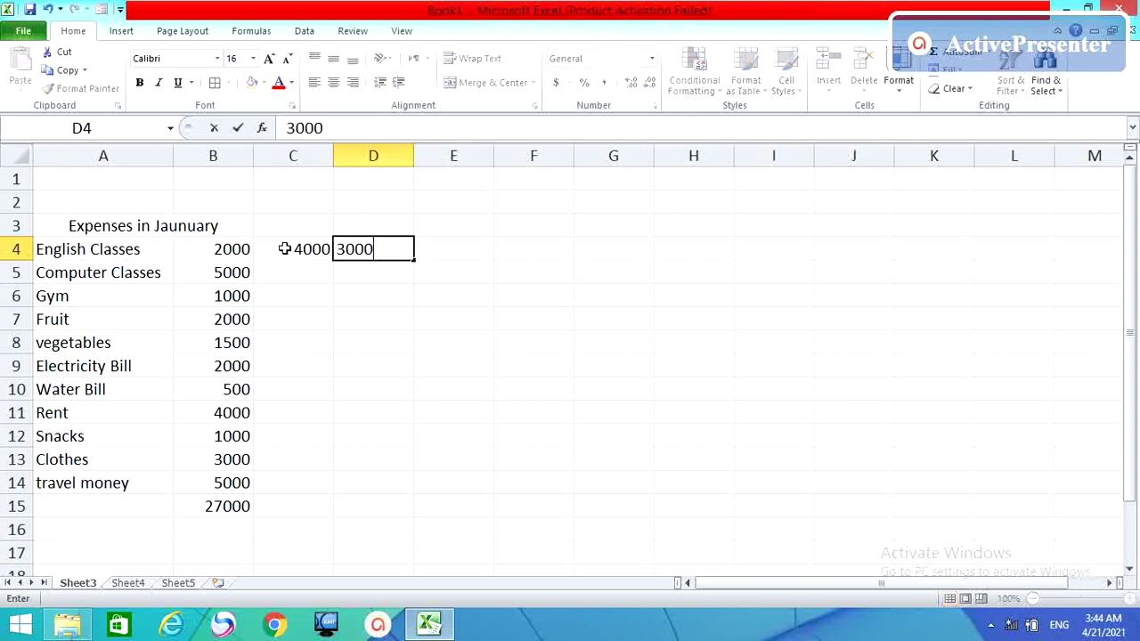
{"action": "key", "text": "Tab"}
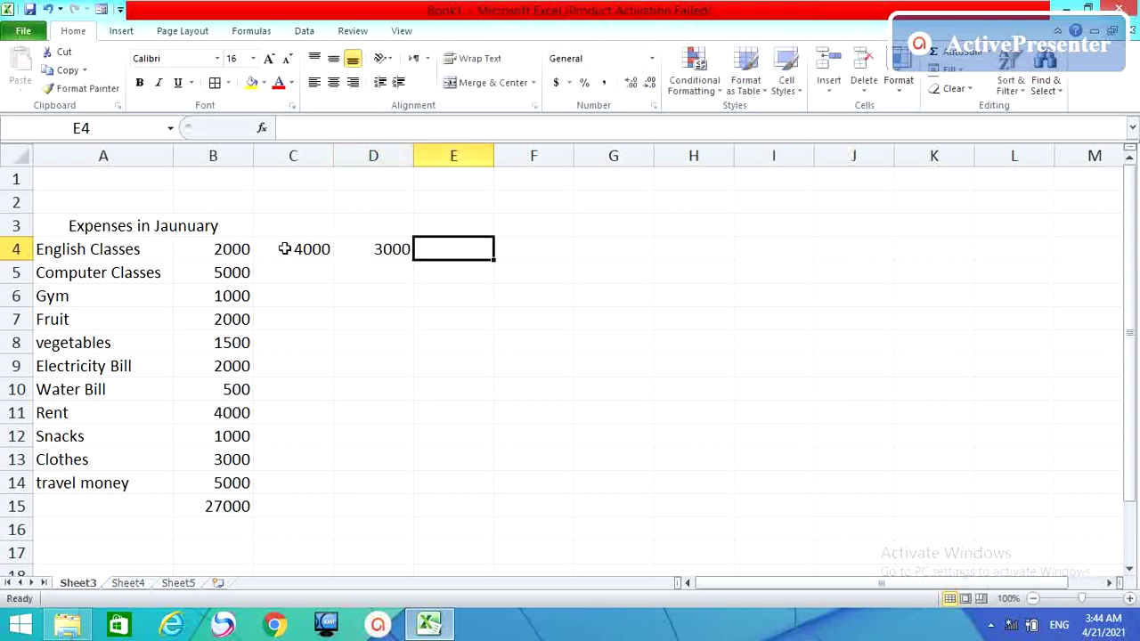
{"action": "key", "text": "alt+equal"}
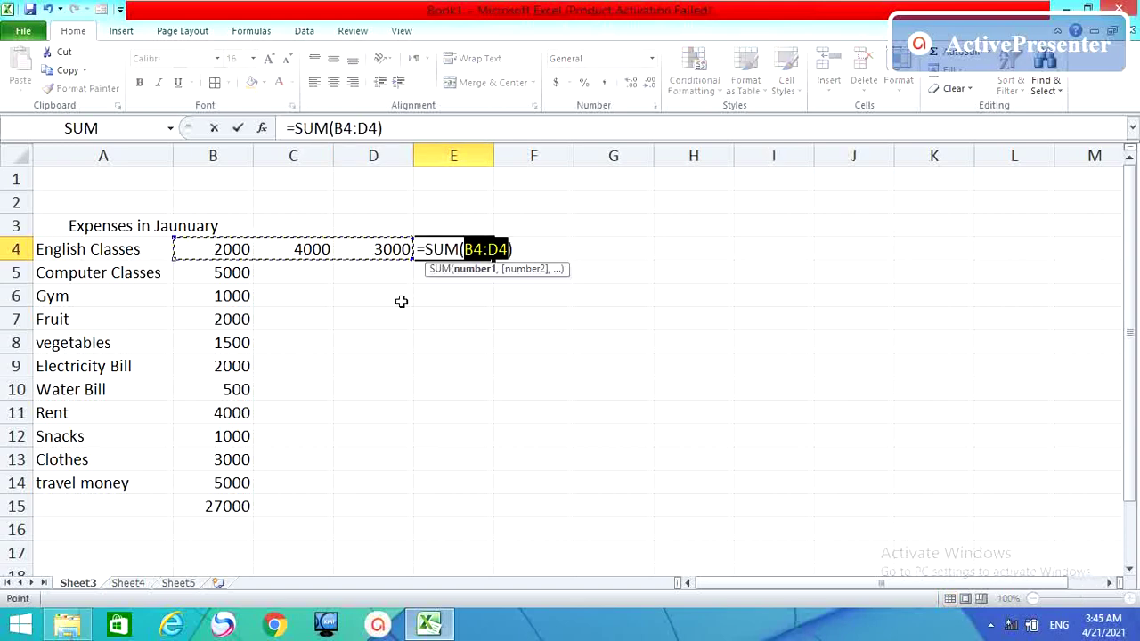
{"action": "key", "text": "Return"}
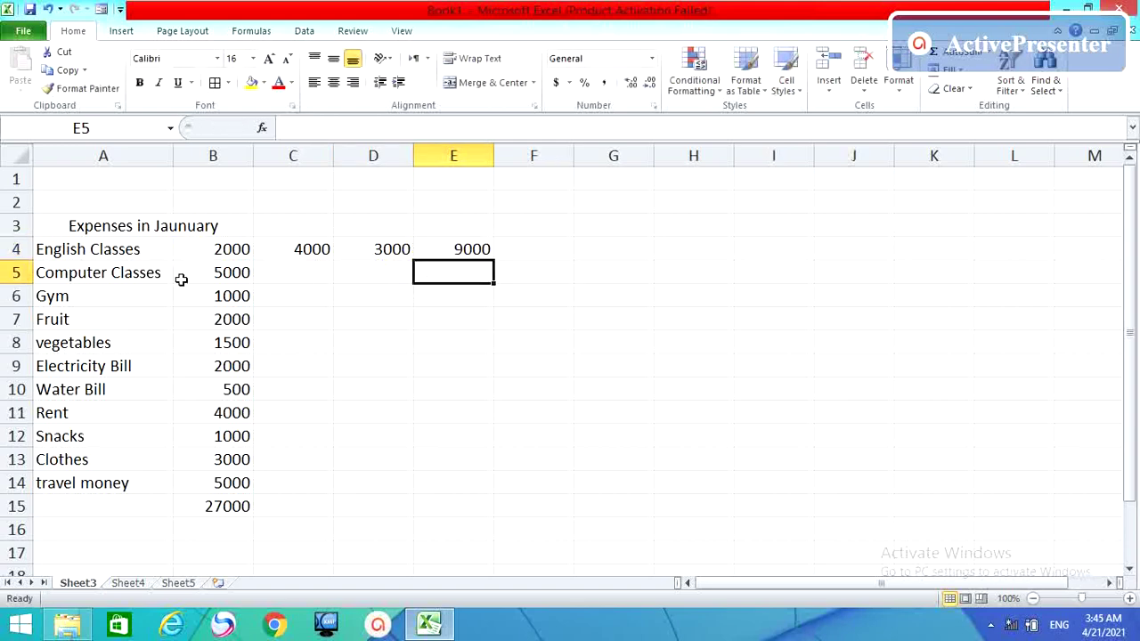
Clear the extra amounts in C4 and D4 and the row sum in E4
{"action": "left_click", "coordinate": [303, 251]}
{"action": "left_click_drag", "start_coordinate": [338, 251], "coordinate": [319, 249]}
{"action": "key", "text": "BackSpace"}
{"action": "left_click", "coordinate": [366, 251]}
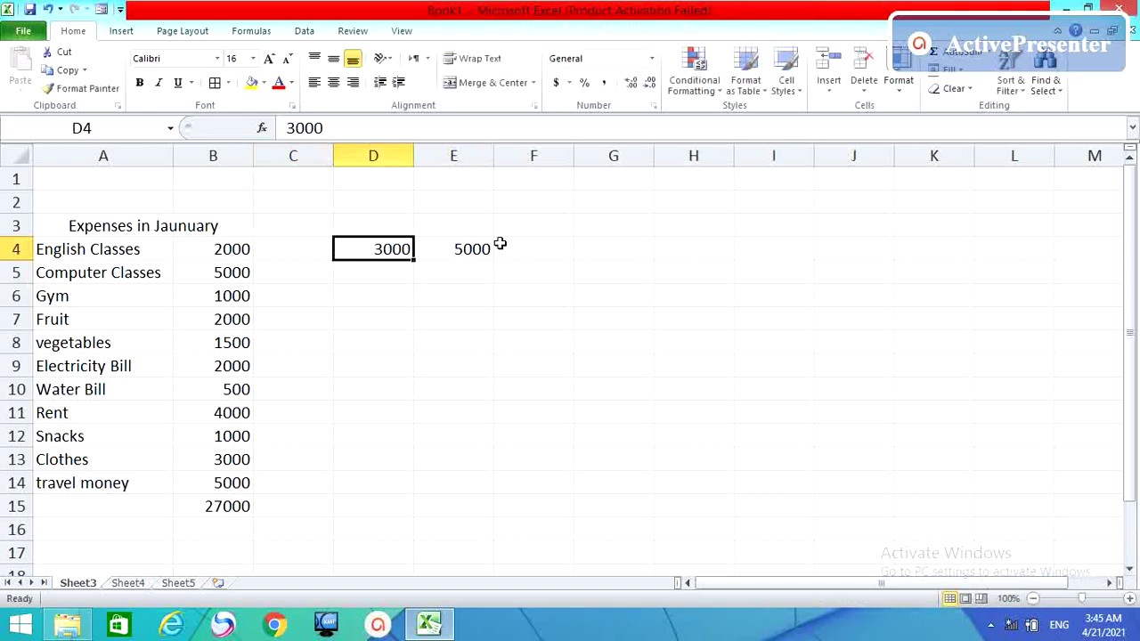
{"action": "key", "text": "BackSpace"}
{"action": "left_click", "coordinate": [484, 248]}
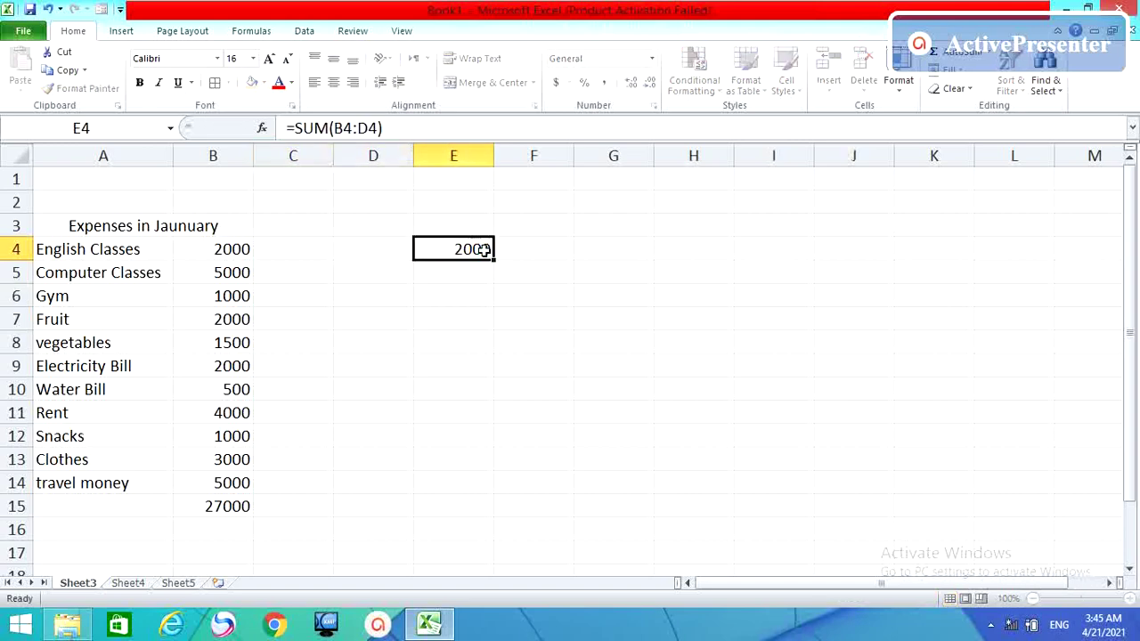
{"action": "double_click", "coordinate": [484, 252]}
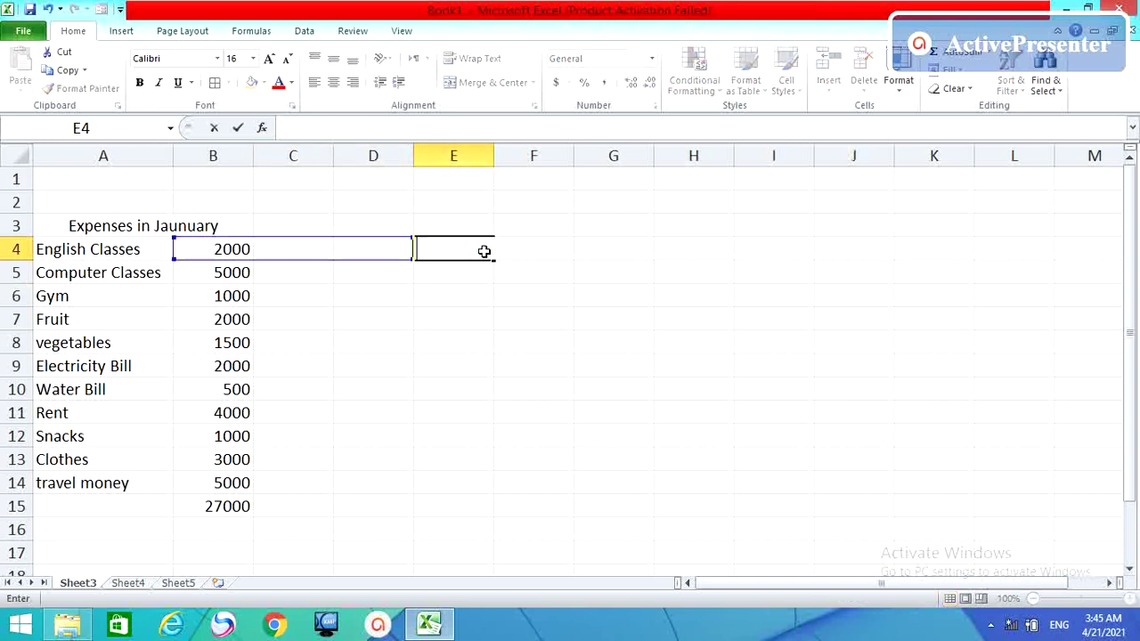
Try an ordinary copy and paste of the B15 total into cell D6, and clear D6 again
{"action": "left_click", "coordinate": [227, 505]}
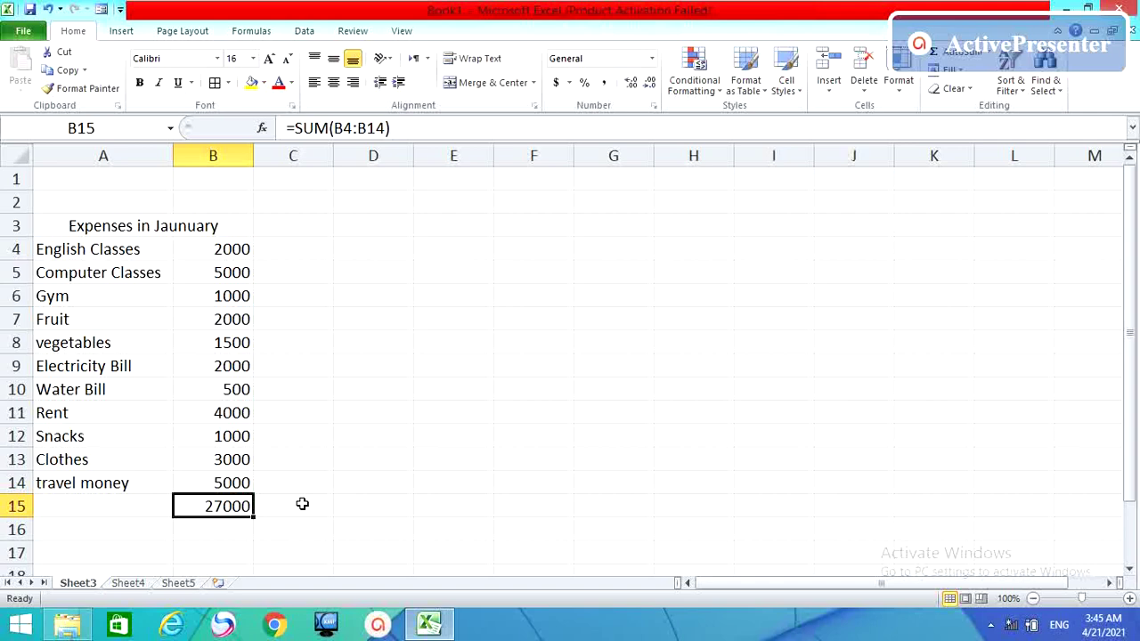
{"action": "key", "text": "ctrl+c"}
{"action": "left_click", "coordinate": [371, 283]}
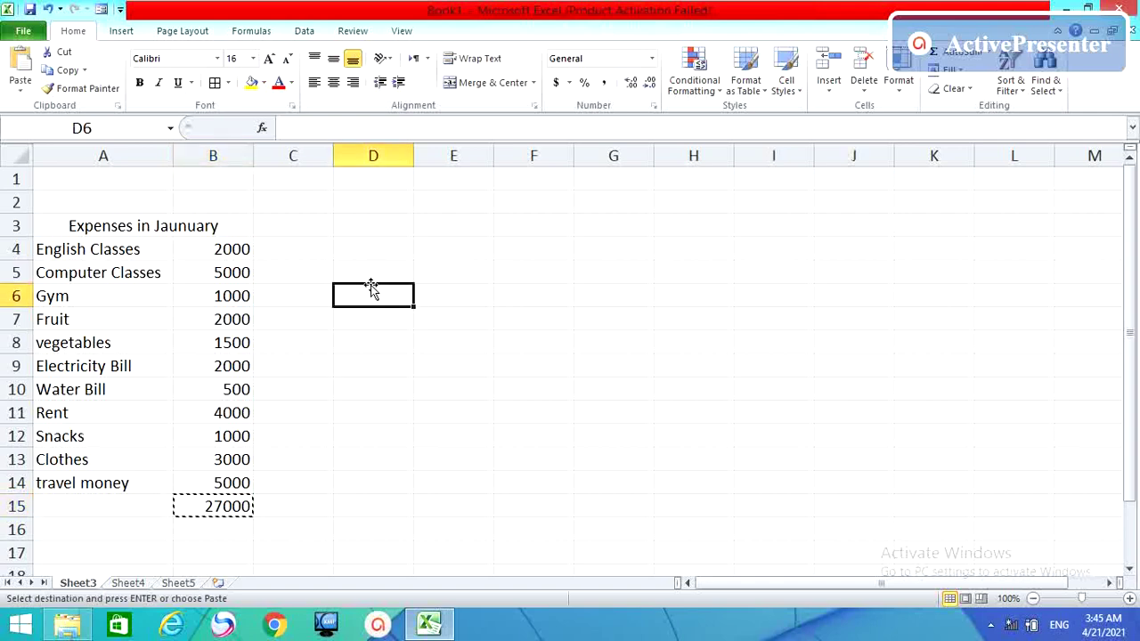
{"action": "key", "text": "ctrl+v"}
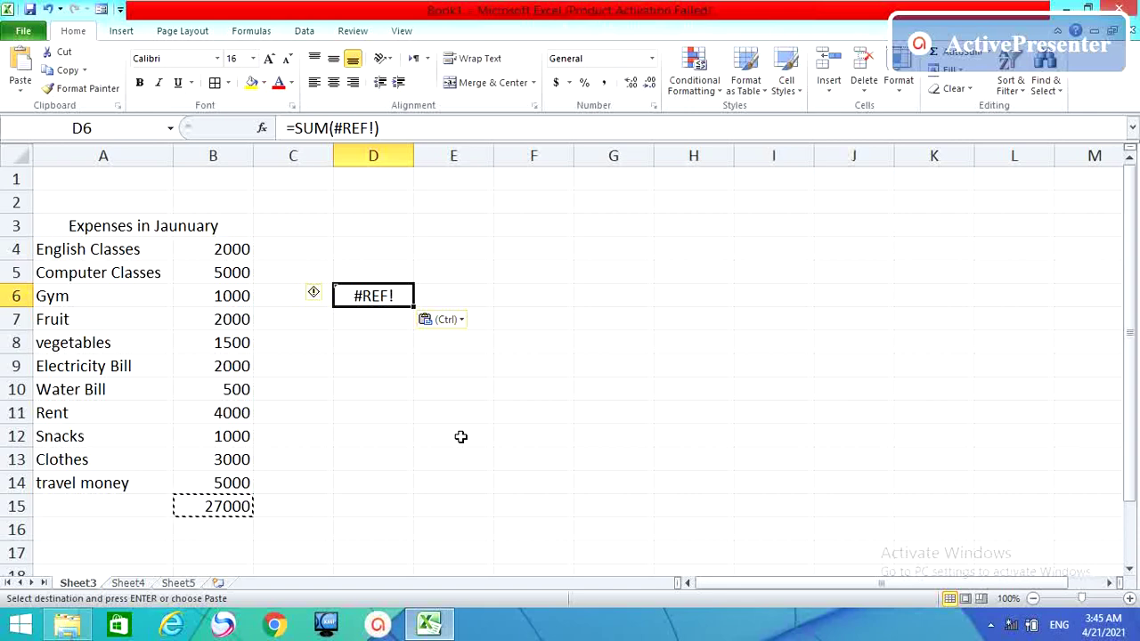
{"action": "key", "text": "BackSpace"}
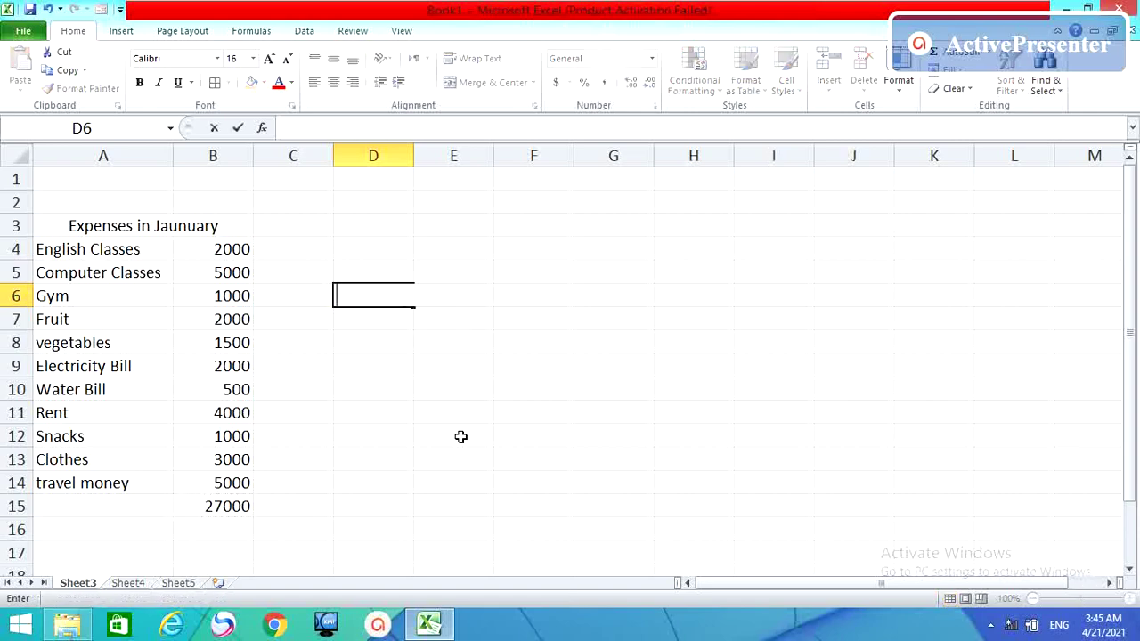
Copy the total in B15 and paste only its value into cell D5 with Paste Special
{"action": "left_click", "coordinate": [215, 507]}
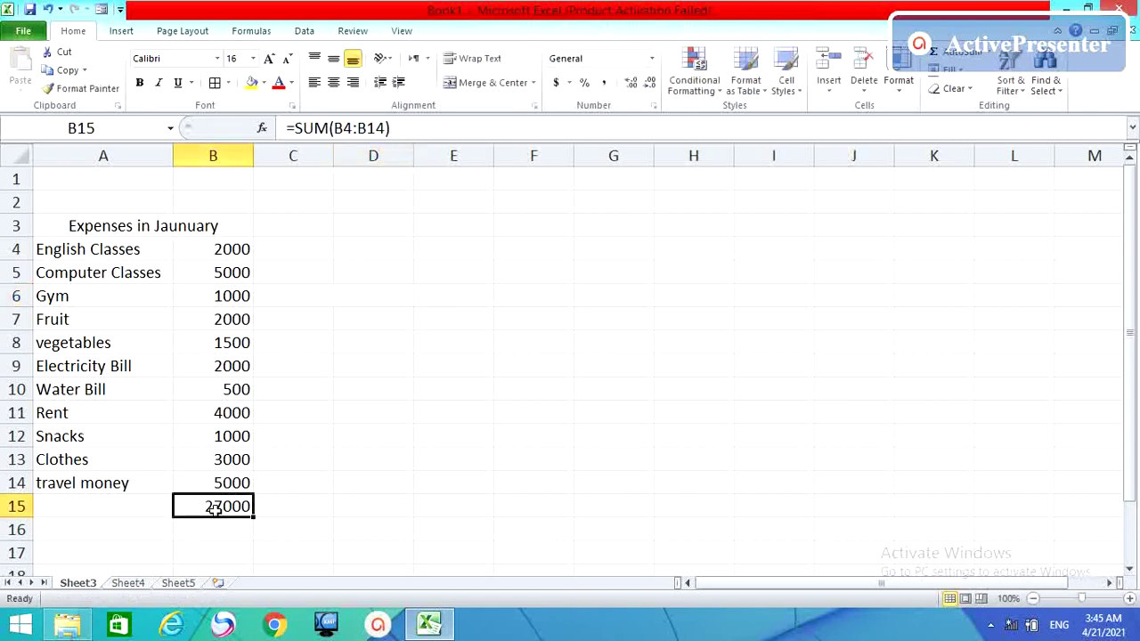
{"action": "key", "text": "ctrl+c"}
{"action": "left_click", "coordinate": [380, 266]}
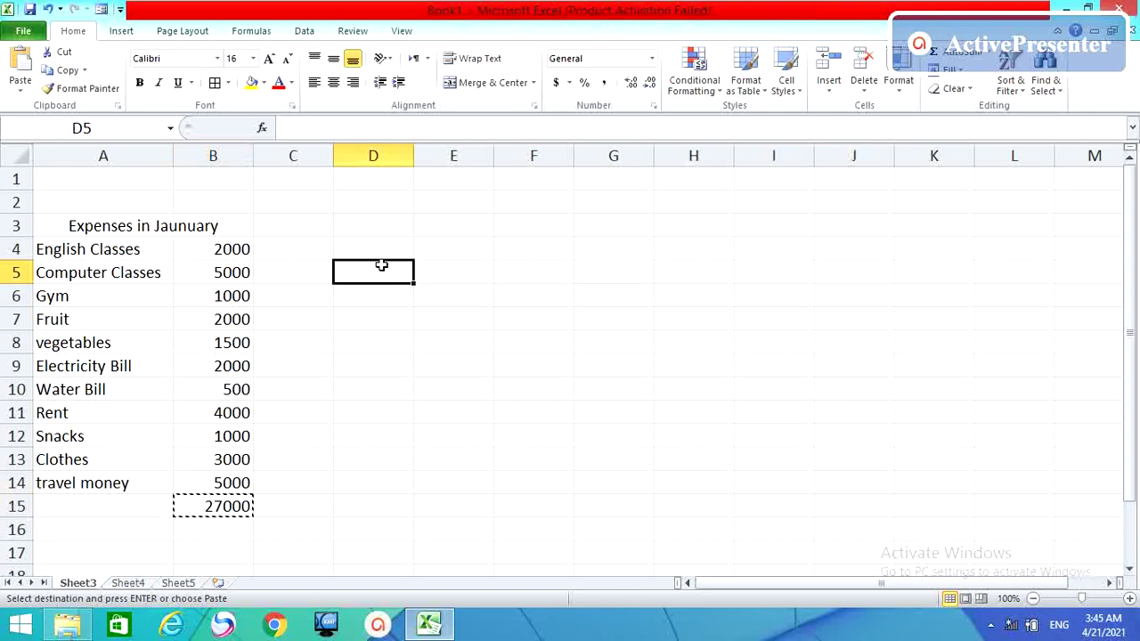
{"action": "key", "text": "alt+e"}
{"action": "key", "text": "s"}
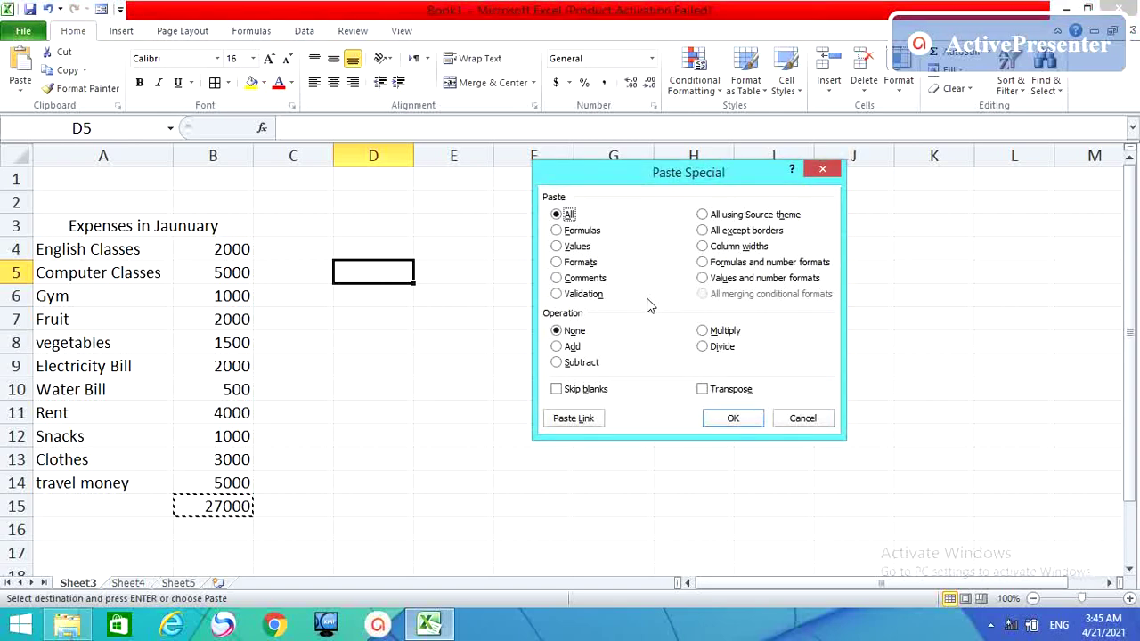
{"action": "left_click", "coordinate": [558, 248]}
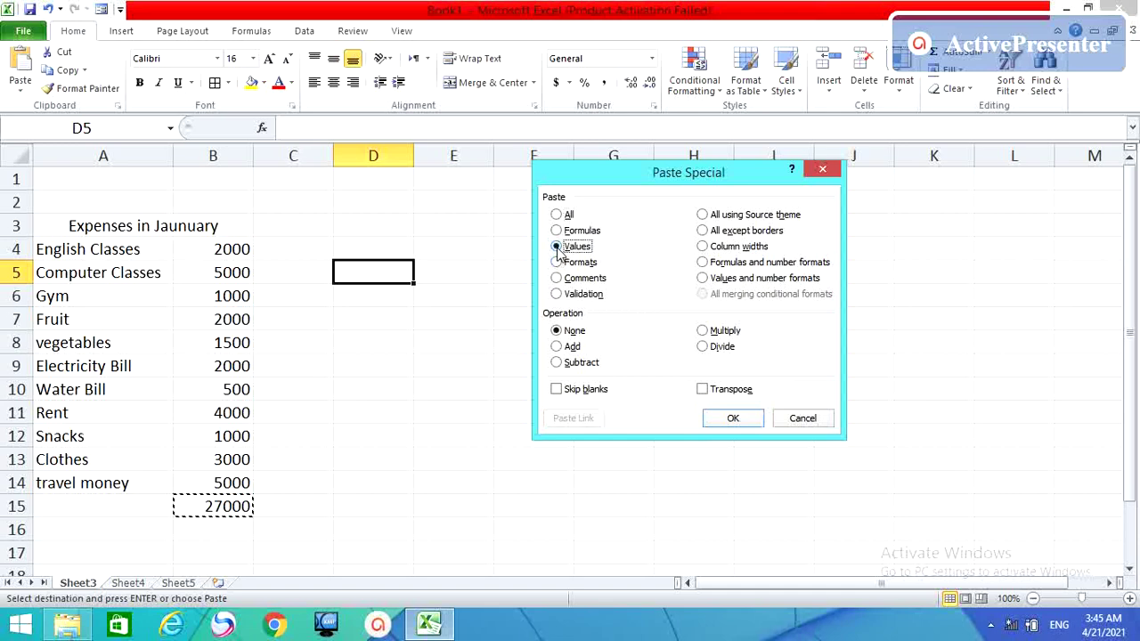
{"action": "left_click", "coordinate": [733, 418]}
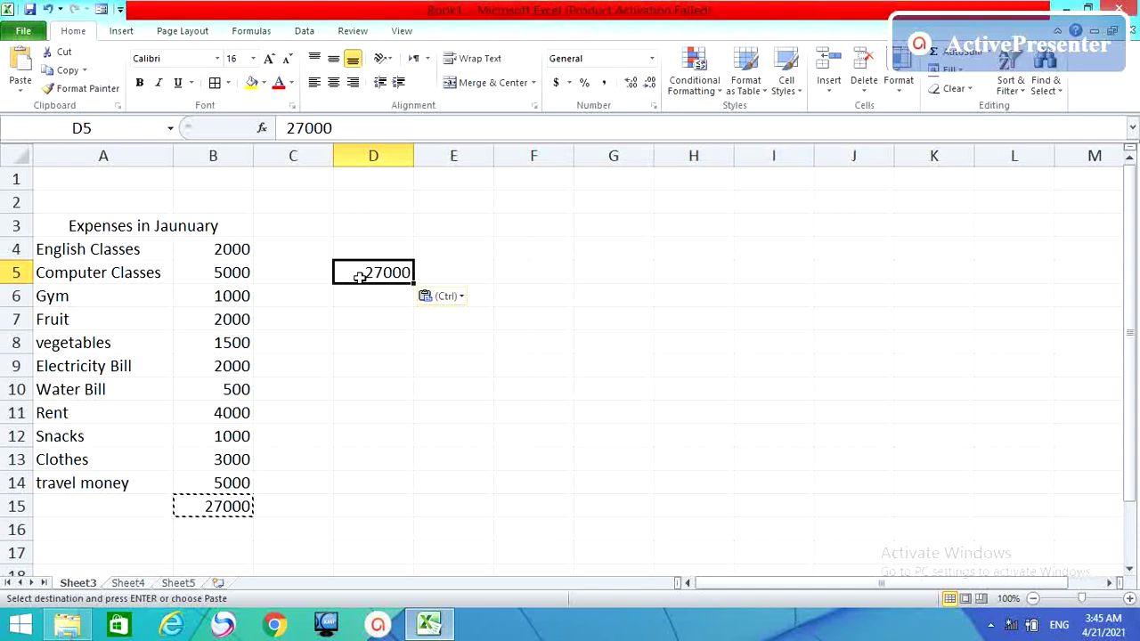
Undo the values-only paste, and clear cell D5 and the expense total in B15
{"action": "key", "text": "ctrl+z"}
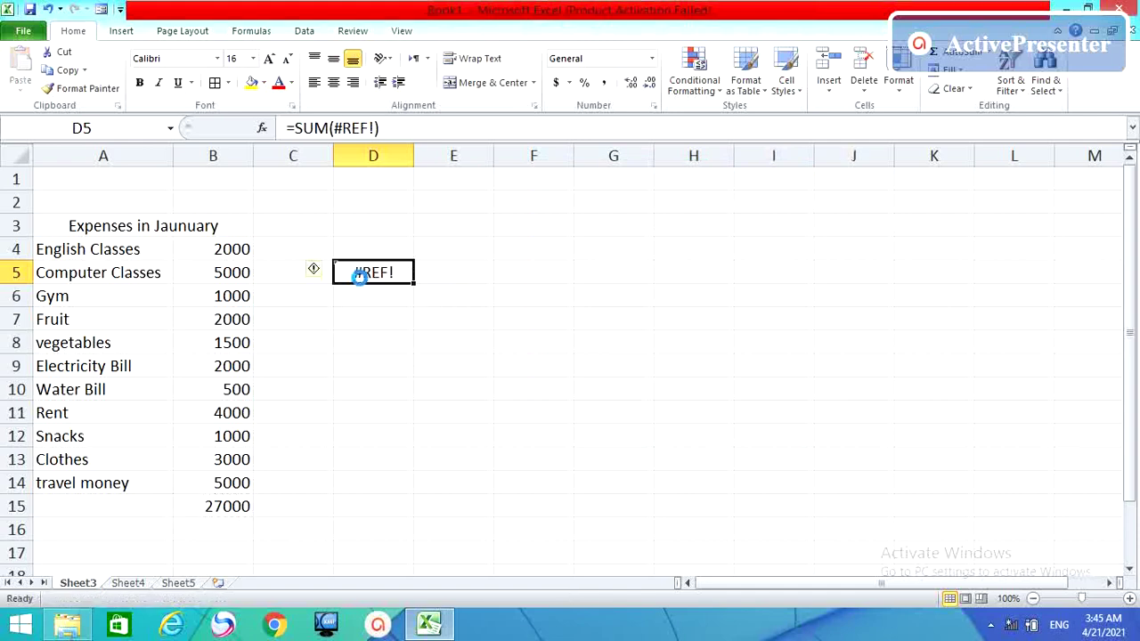
{"action": "key", "text": "BackSpace"}
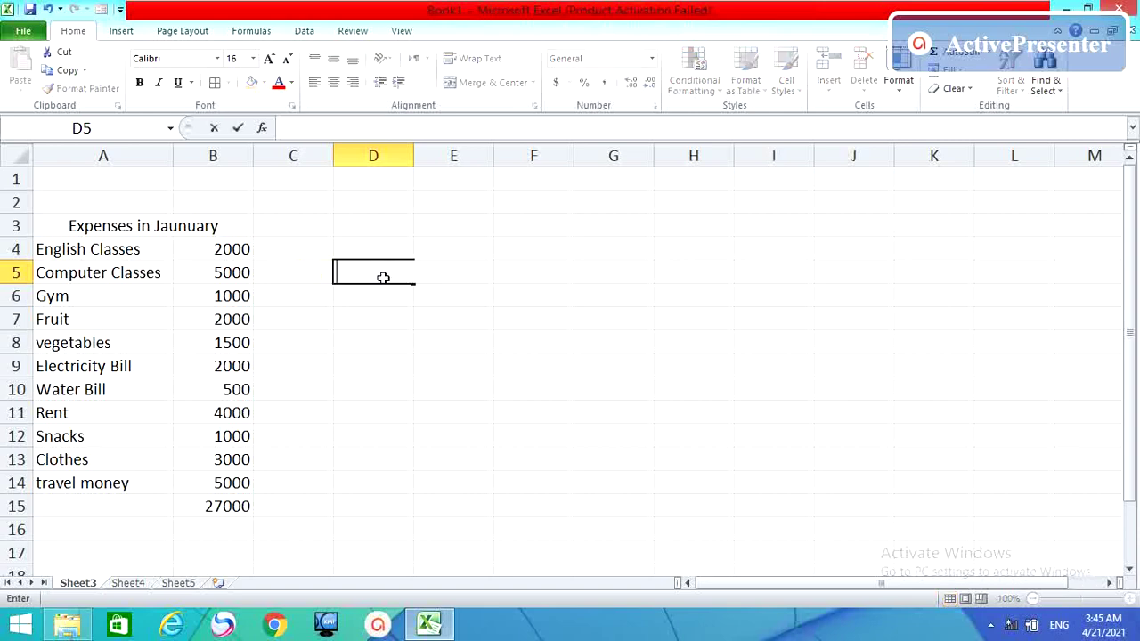
{"action": "left_click", "coordinate": [199, 510]}
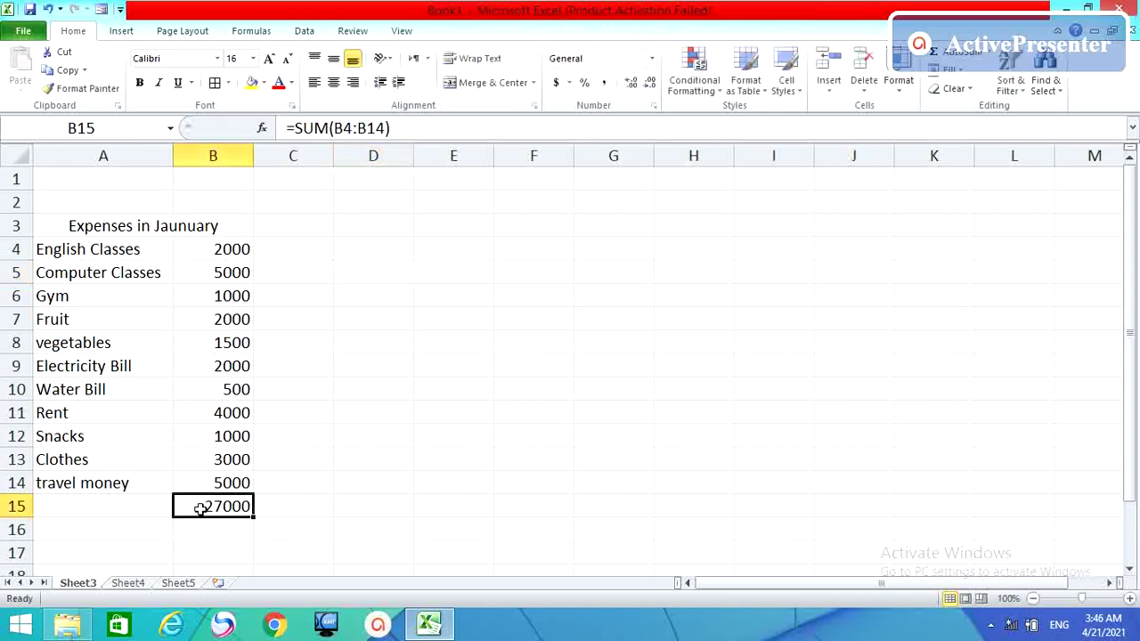
{"action": "double_click", "coordinate": [201, 509]}
{"action": "left_click", "coordinate": [436, 254]}
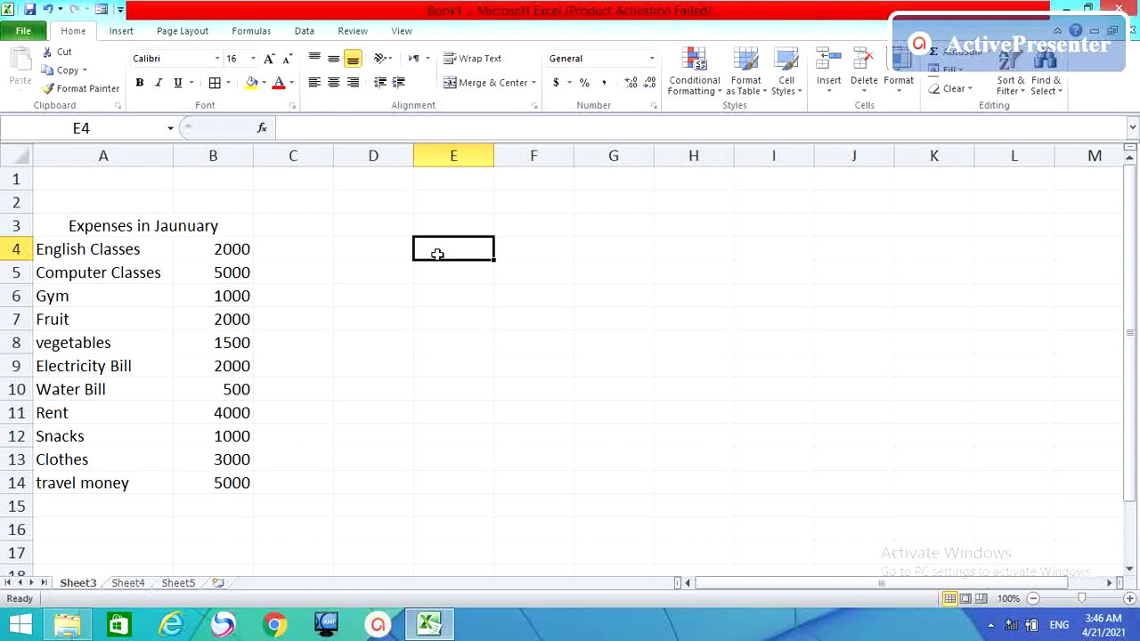
Try inserting a default column chart of the expense list in A3:B14, and delete the chart again
{"action": "left_click_drag", "start_coordinate": [68, 225], "coordinate": [128, 475]}
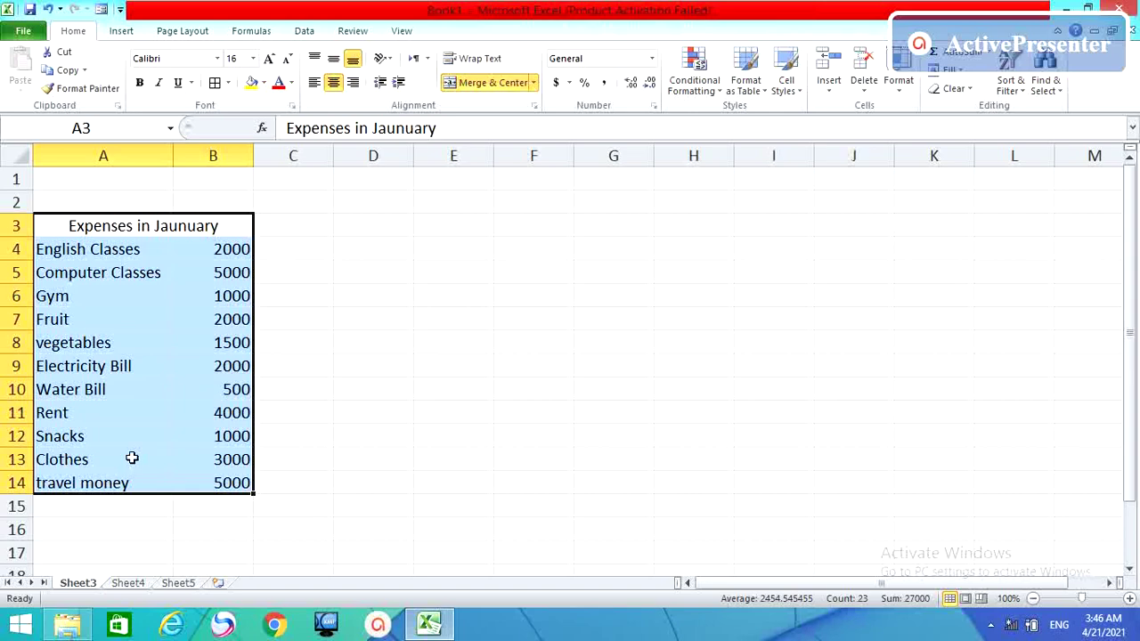
{"action": "key", "text": "alt+F1"}
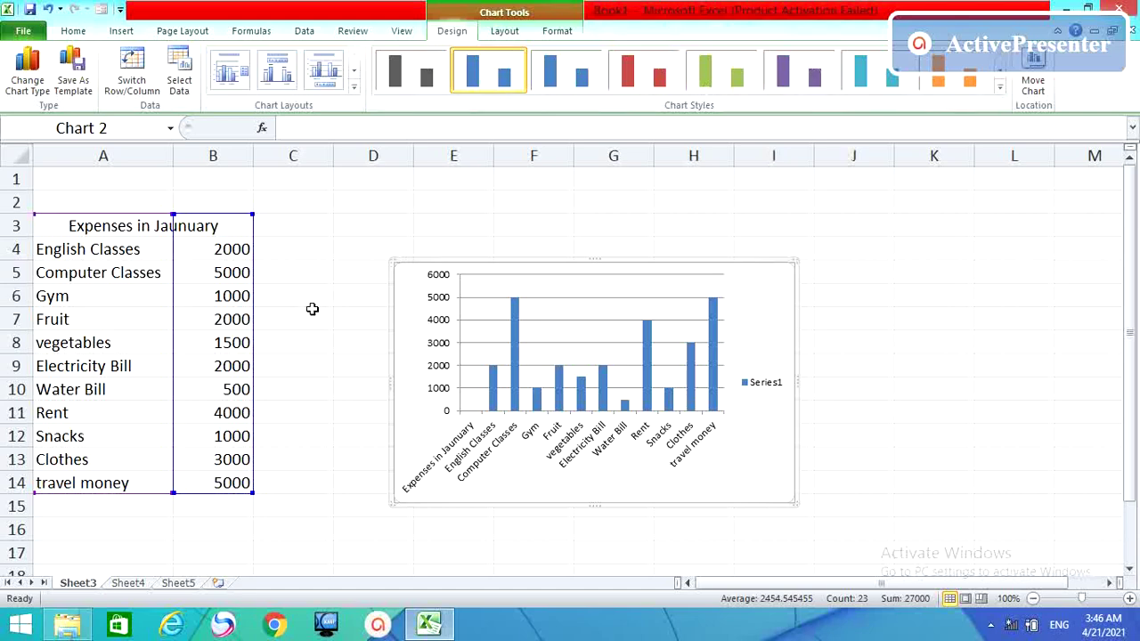
{"action": "key", "text": "Delete"}
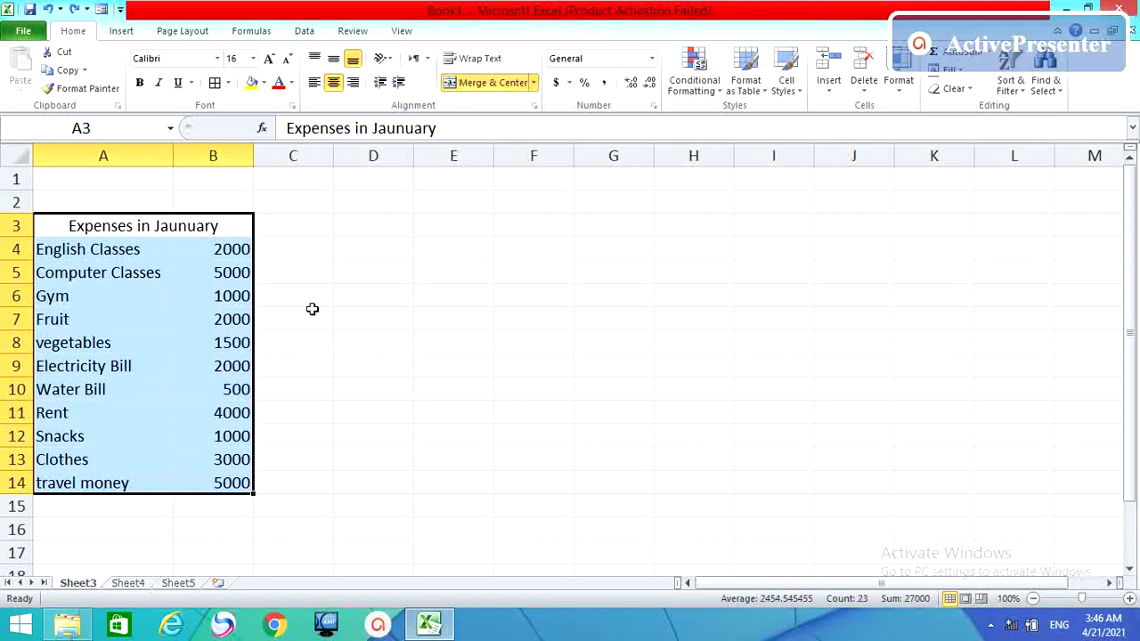
{"action": "left_click", "coordinate": [373, 249]}
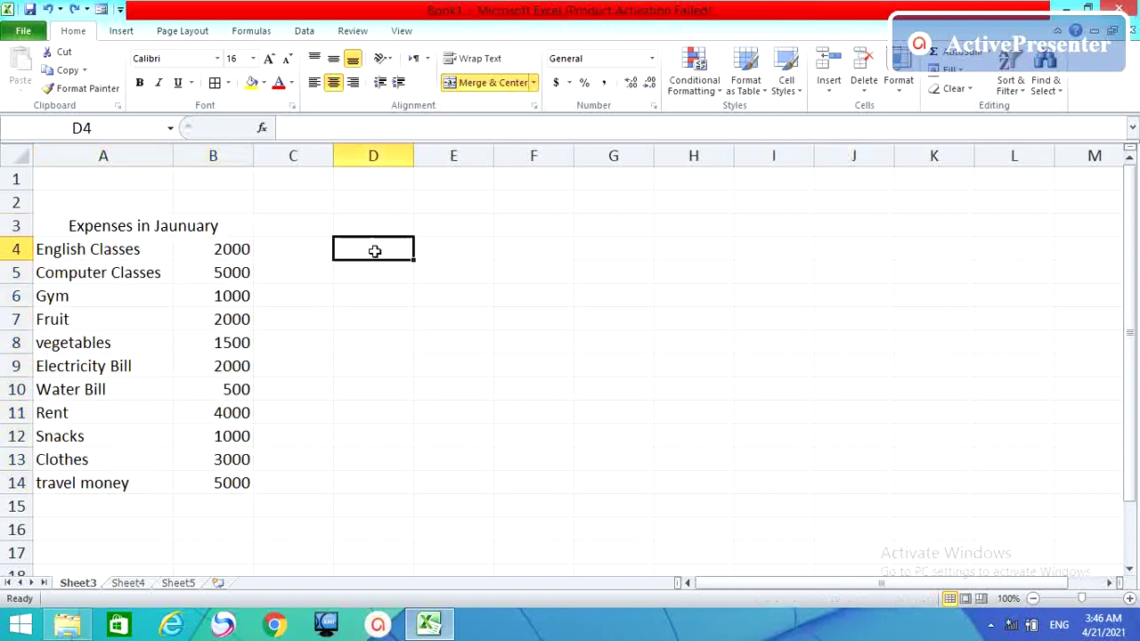
Try the Currency format with the $ symbol and two decimal places on the amounts in B4:B14, and undo it
{"action": "left_click_drag", "start_coordinate": [235, 247], "coordinate": [250, 474]}
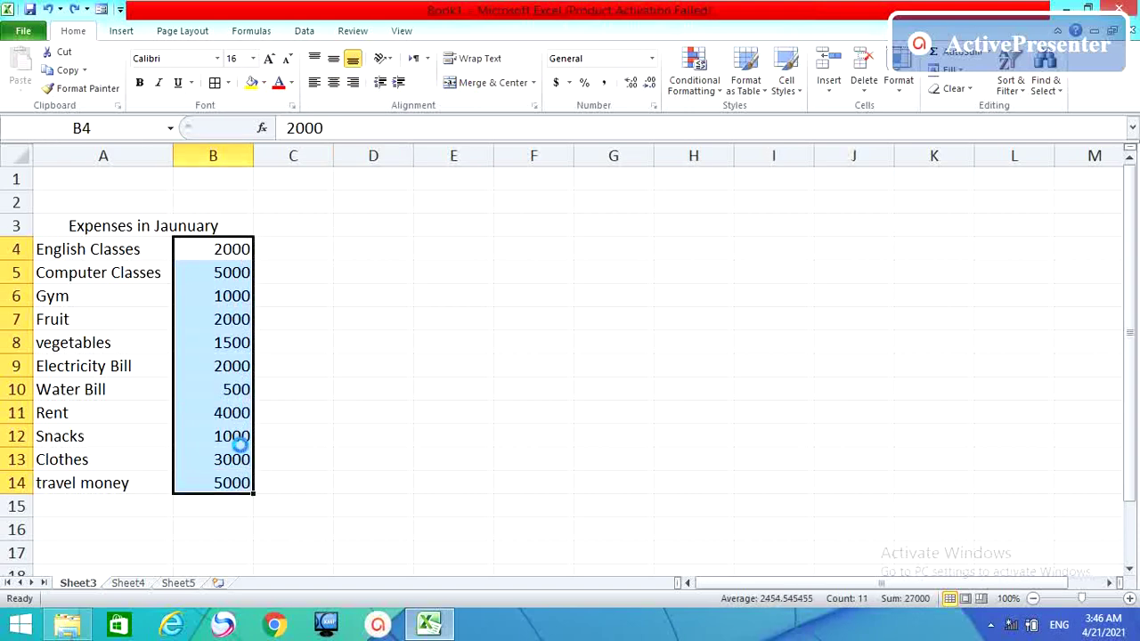
{"action": "key", "text": "ctrl+1"}
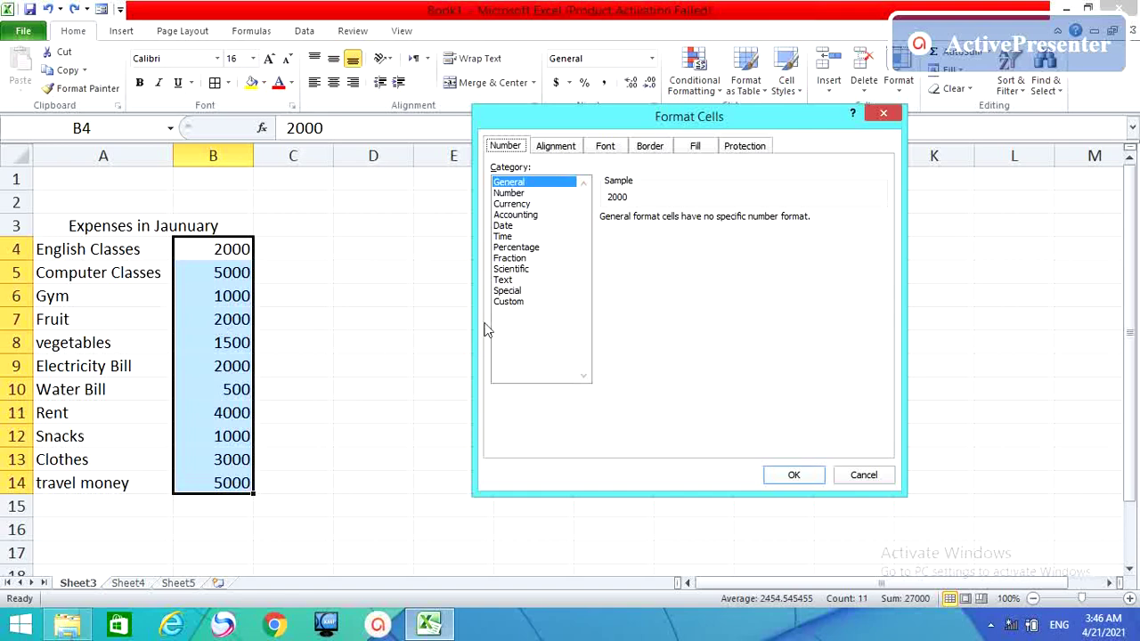
{"action": "left_click", "coordinate": [535, 205]}
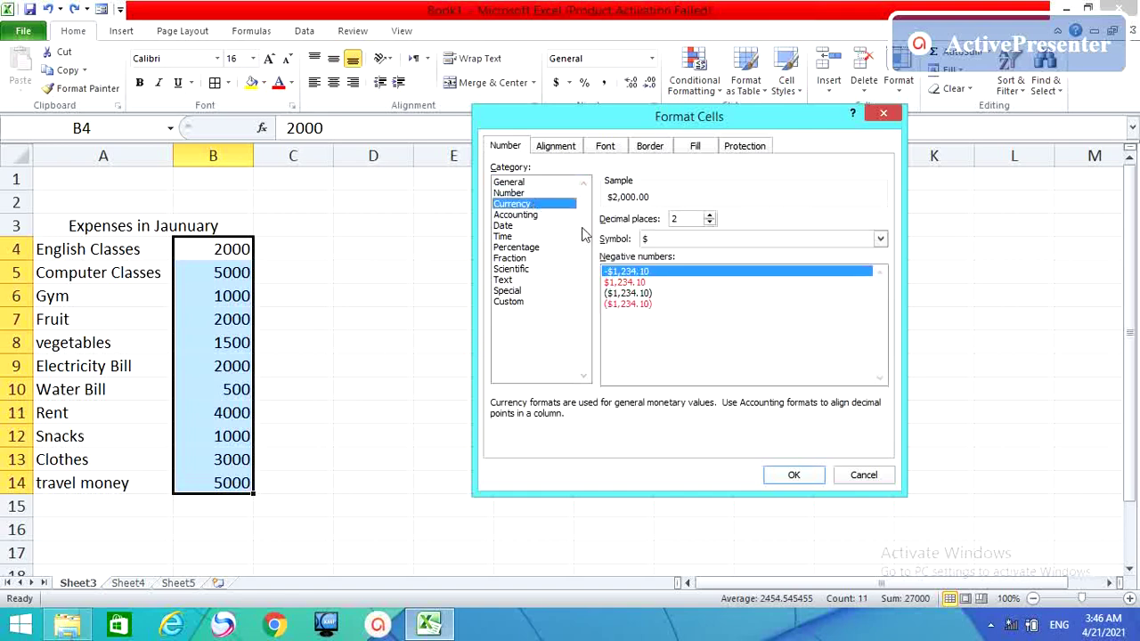
{"action": "left_click", "coordinate": [794, 474]}
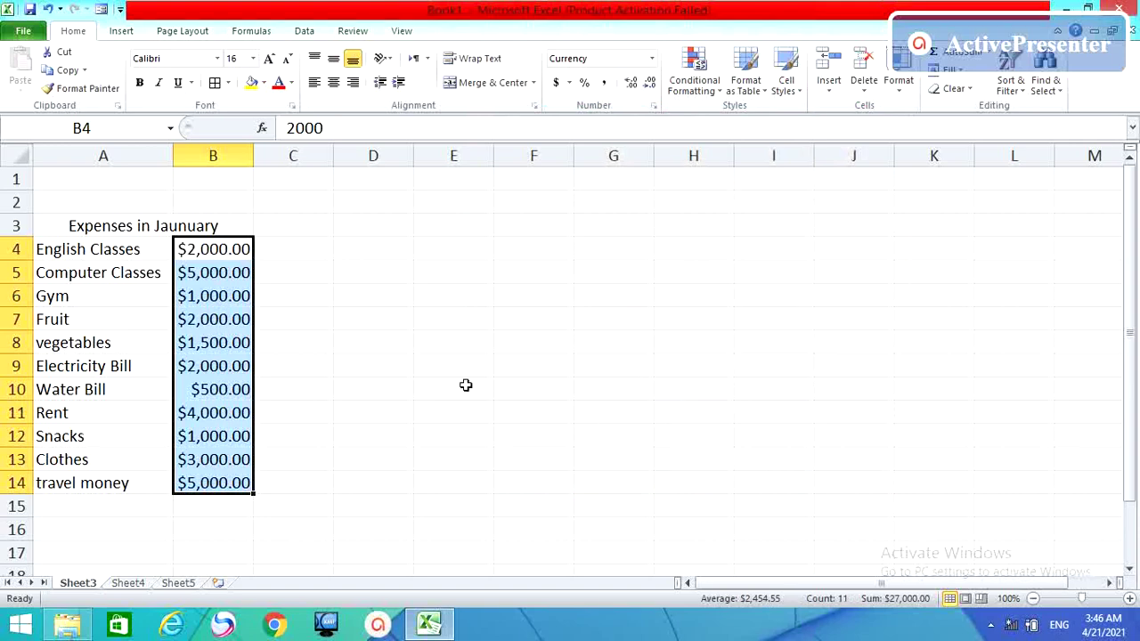
{"action": "key", "text": "ctrl+z"}
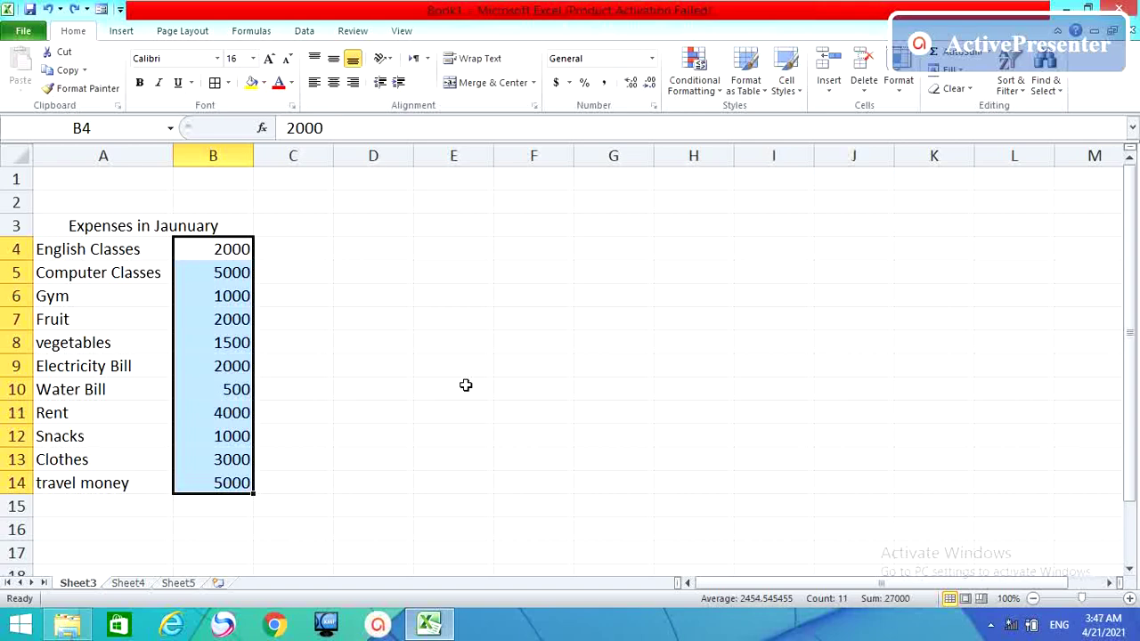
{"action": "left_click", "coordinate": [335, 257]}
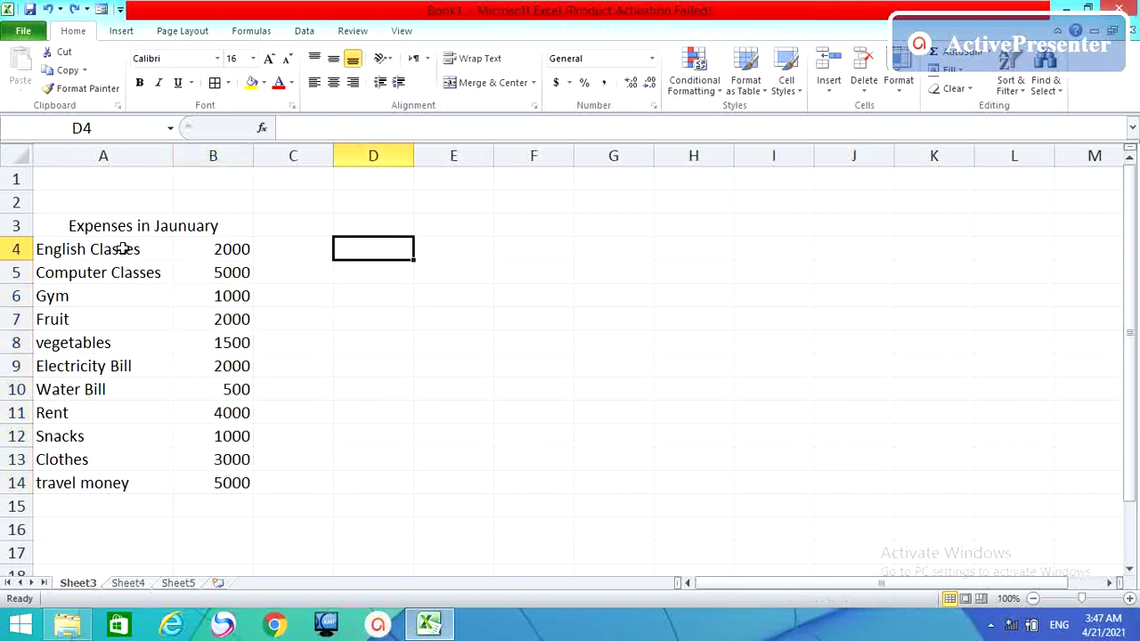
Retype cell A6 as "Gym" with "best price" on a second line inside the same cell
{"action": "left_click", "coordinate": [69, 301]}
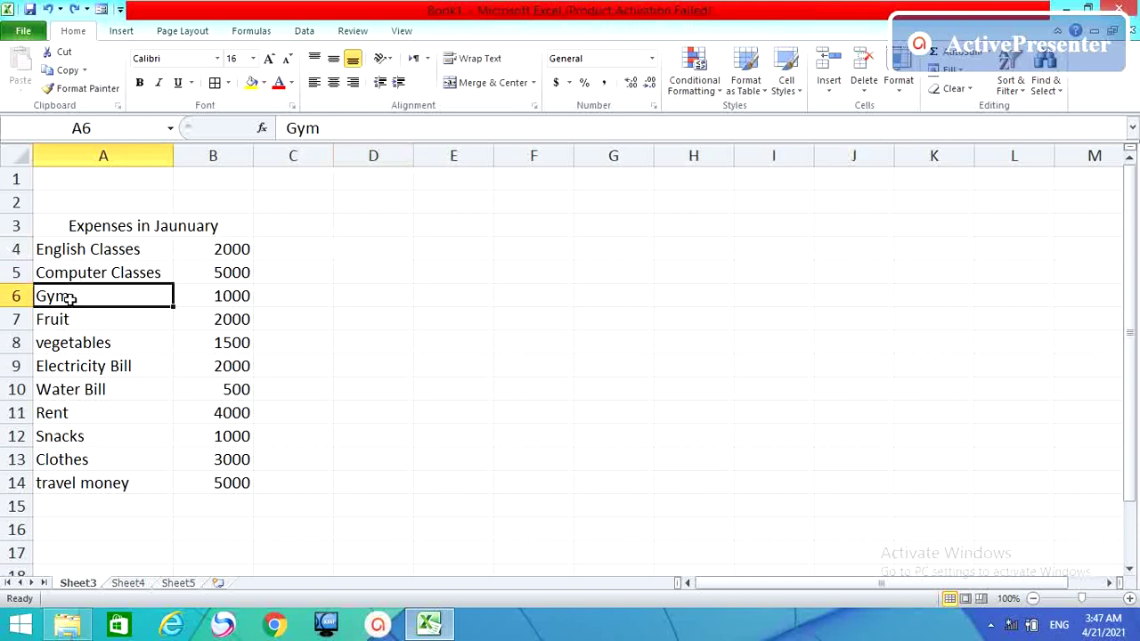
{"action": "type", "text": "Gy"}
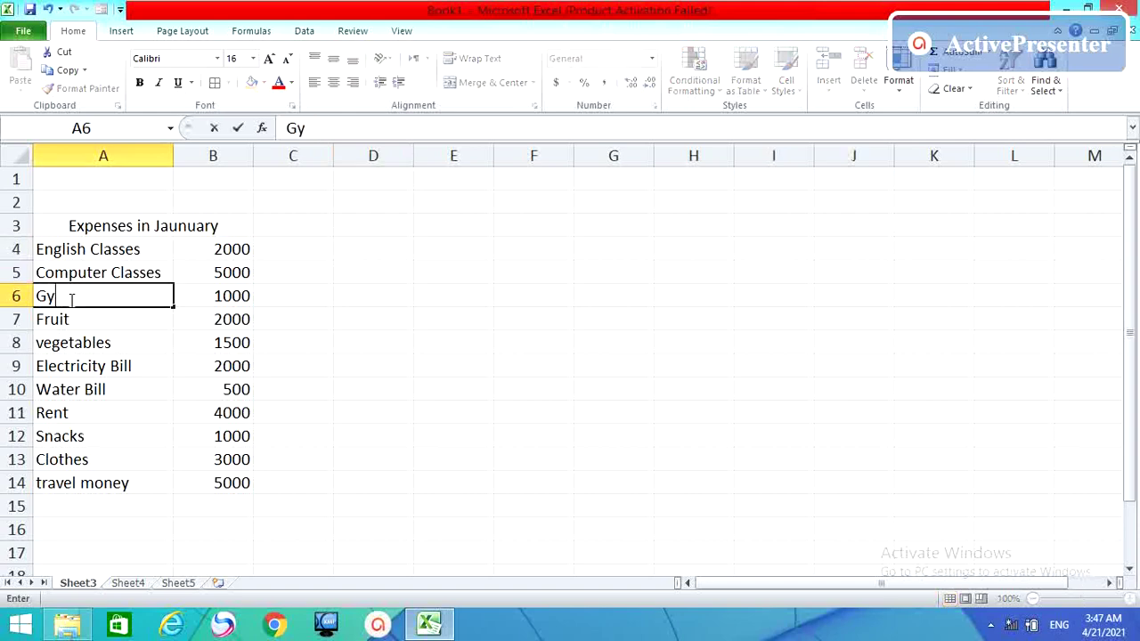
{"action": "type", "text": "m"}
{"action": "key", "text": "alt+Return"}
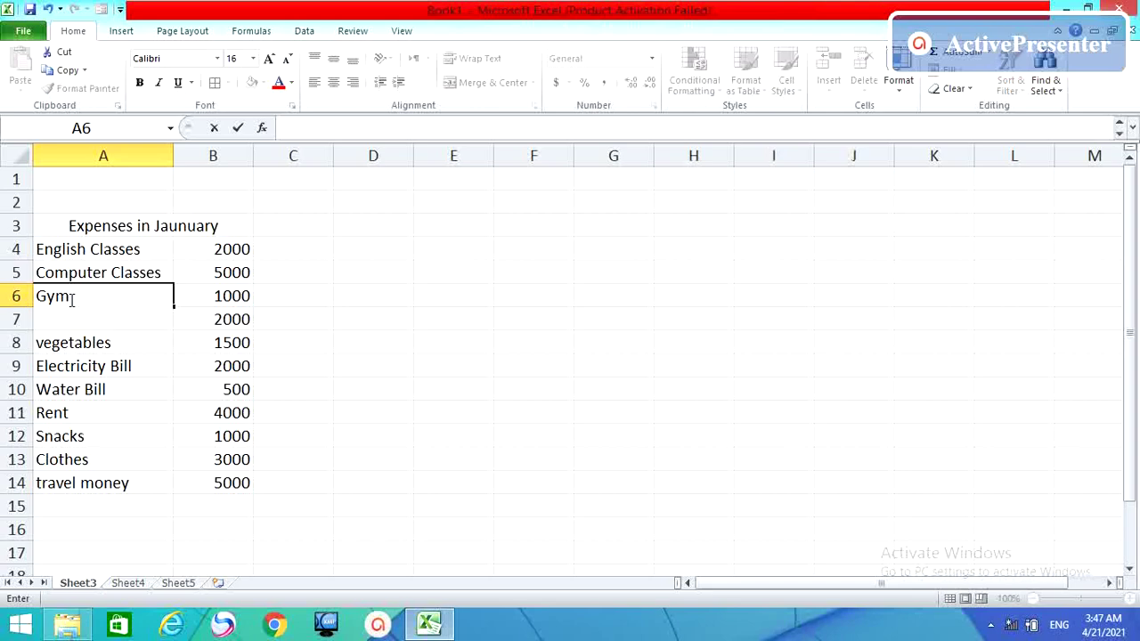
{"action": "type", "text": "best price"}
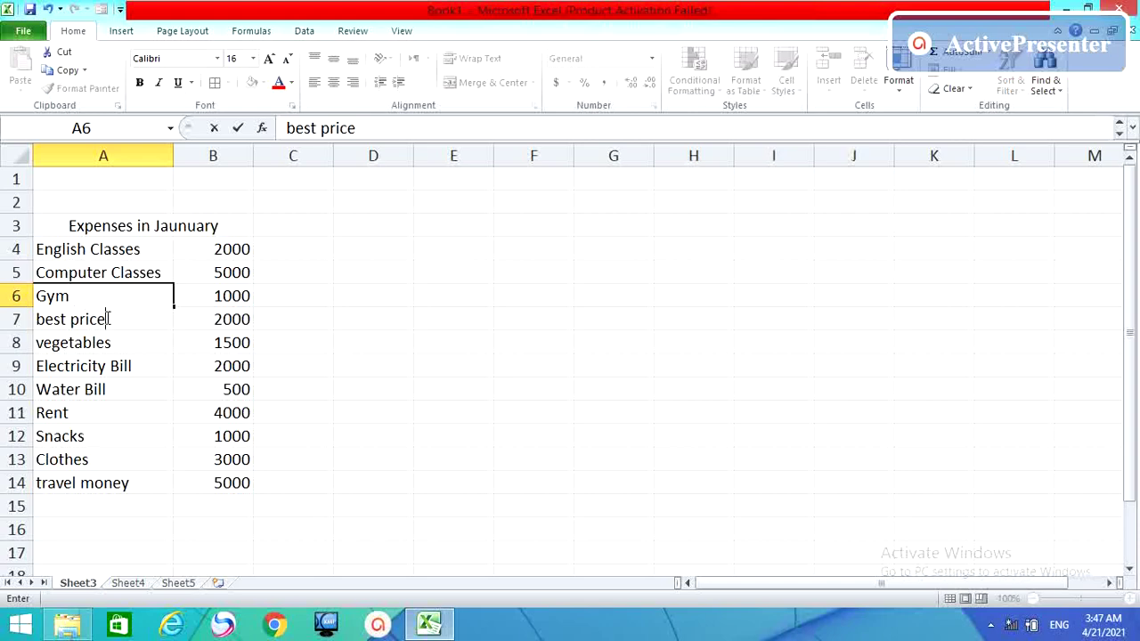
Format only the "best price" text in A6 in red at font size 12, and commit the cell
{"action": "left_click_drag", "start_coordinate": [108, 319], "coordinate": [38, 322]}
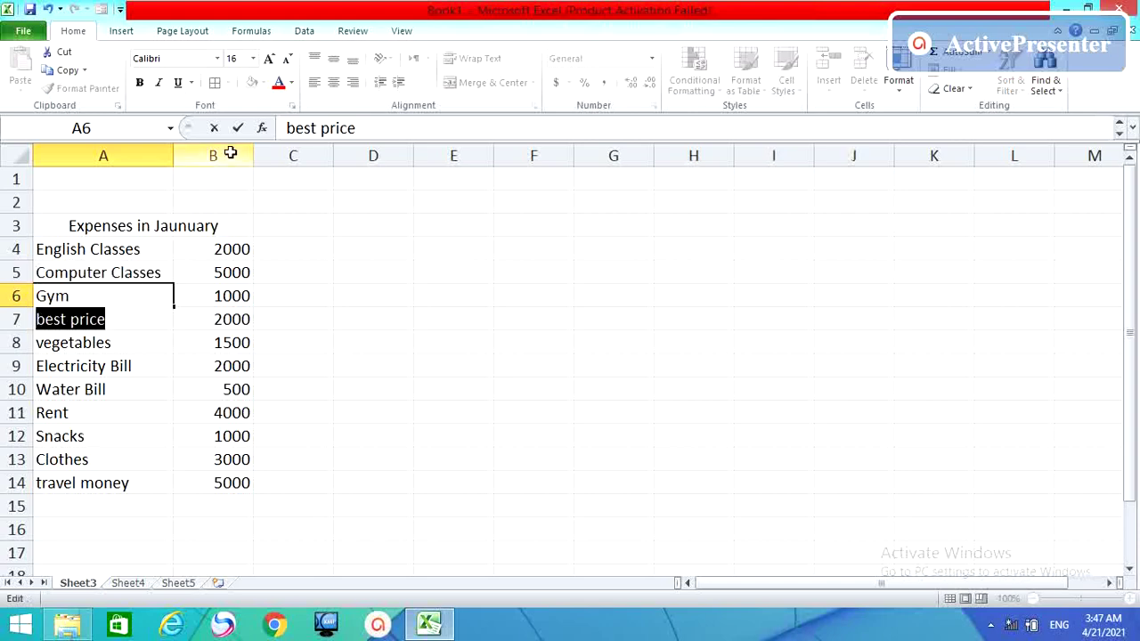
{"action": "left_click", "coordinate": [279, 86]}
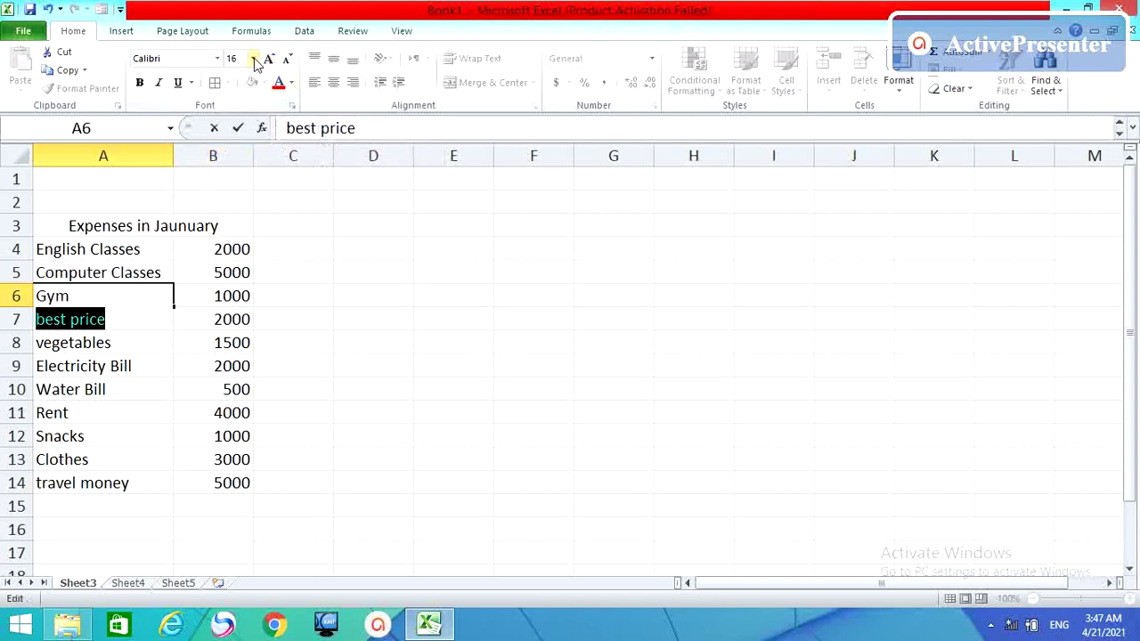
{"action": "left_click", "coordinate": [253, 58]}
{"action": "left_click", "coordinate": [234, 133]}
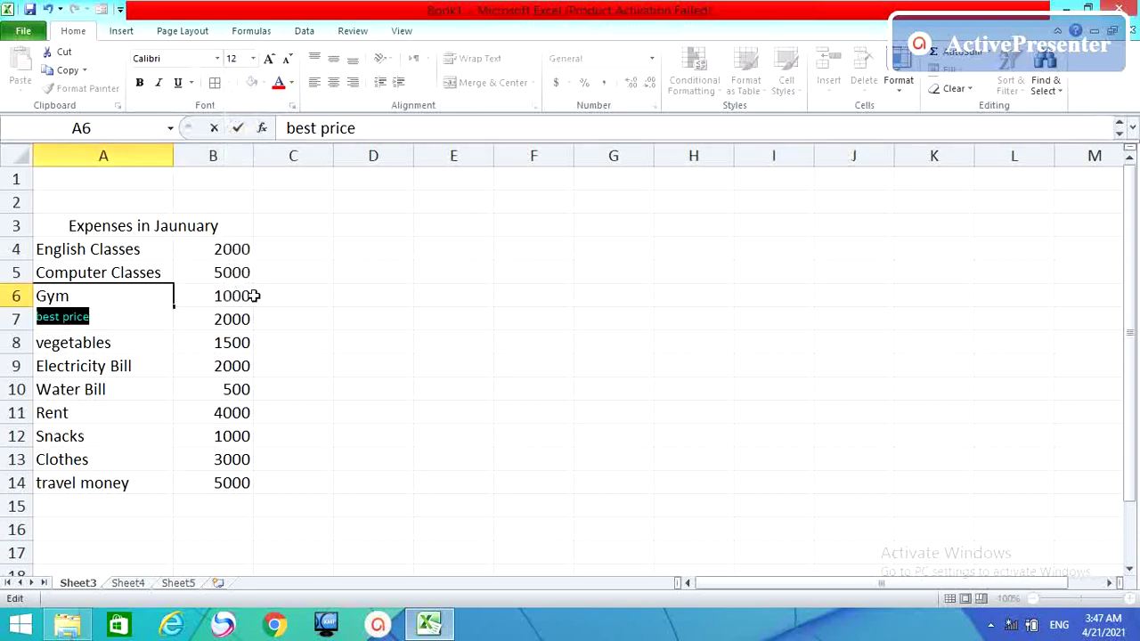
{"action": "left_click", "coordinate": [288, 311]}
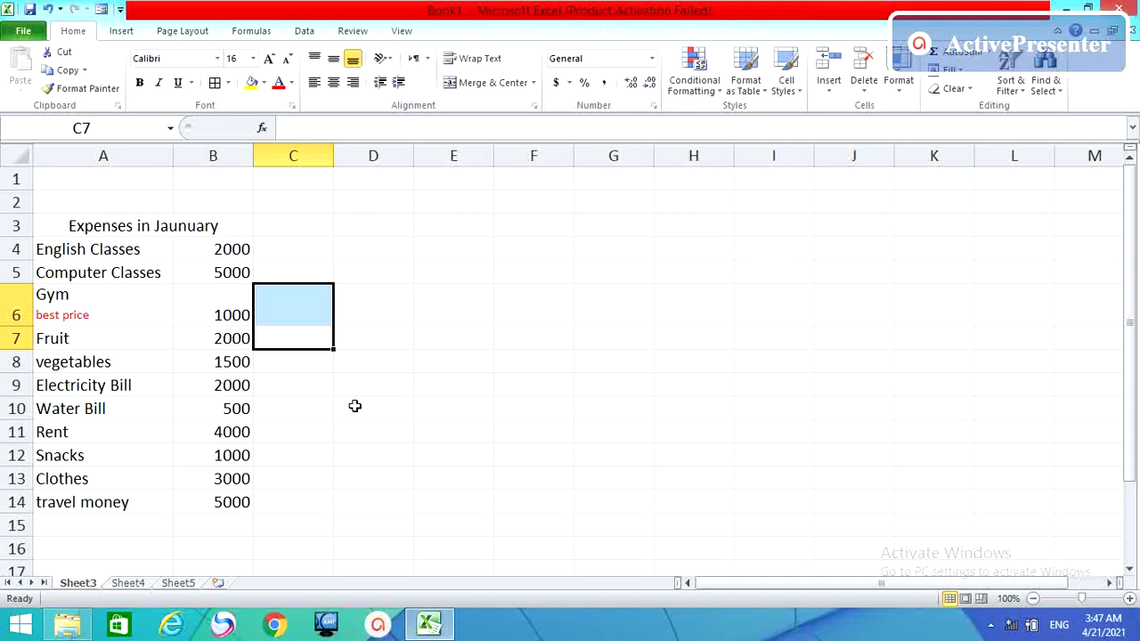
Convert the expense list in A2:B13 on Sheet5 into a table whose first row is the header
{"action": "left_click", "coordinate": [128, 583]}
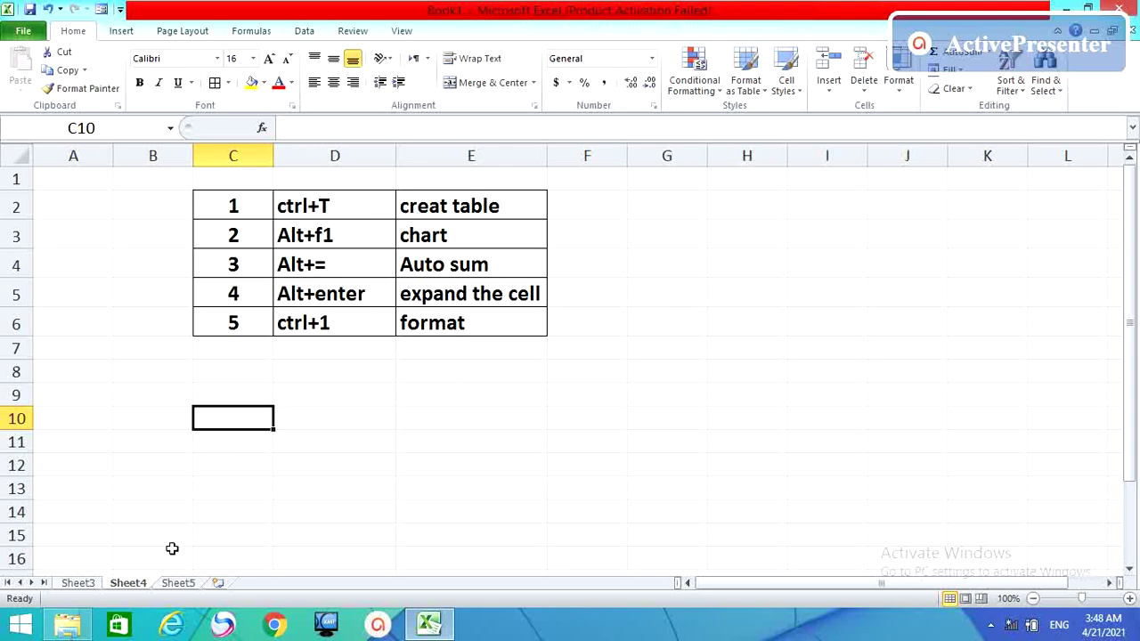
{"action": "left_click", "coordinate": [179, 584]}
{"action": "left_click_drag", "start_coordinate": [112, 196], "coordinate": [203, 456]}
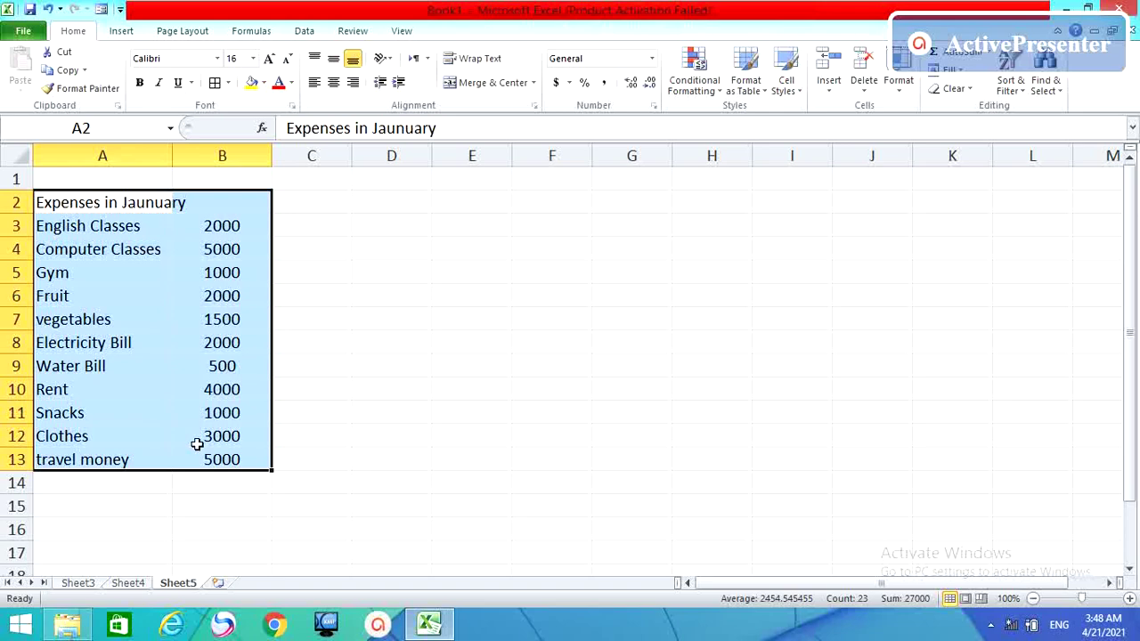
{"action": "key", "text": "ctrl+t"}
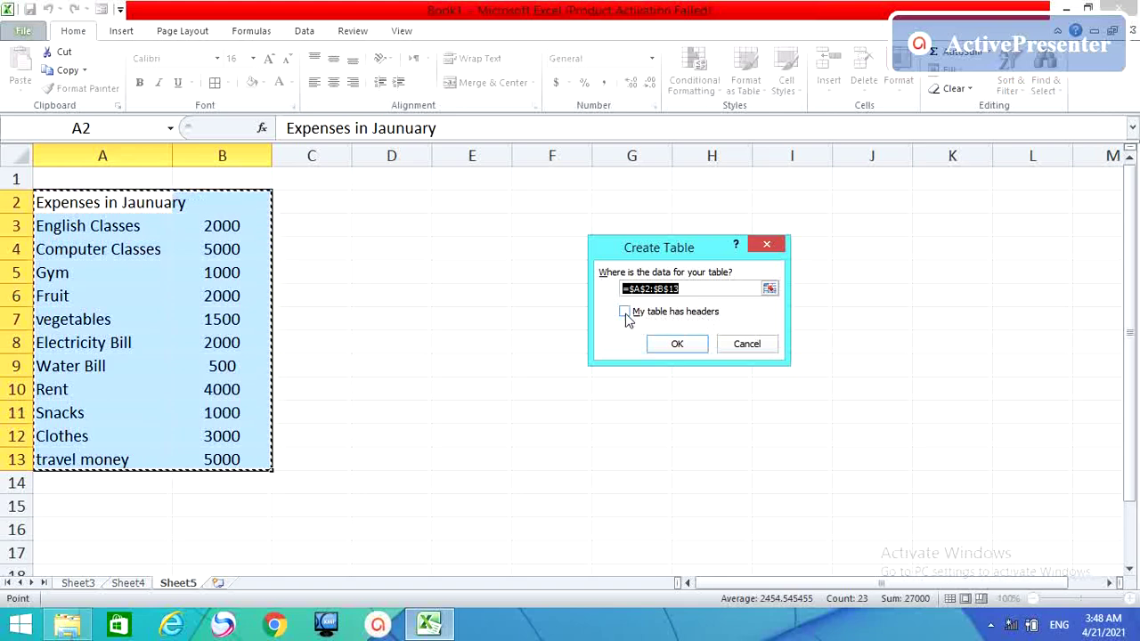
{"action": "left_click", "coordinate": [625, 312]}
{"action": "left_click", "coordinate": [668, 343]}
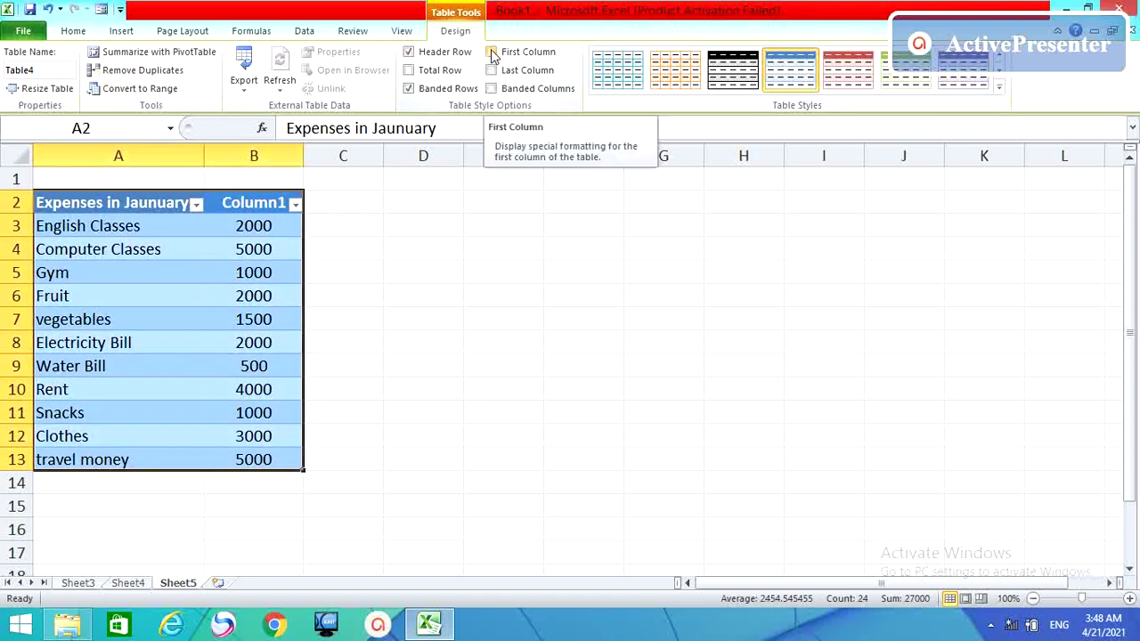
Try the First Column, Last Column and Total Row options on the expense table, turn them off again, and return to Sheet4
{"action": "left_click", "coordinate": [492, 54]}
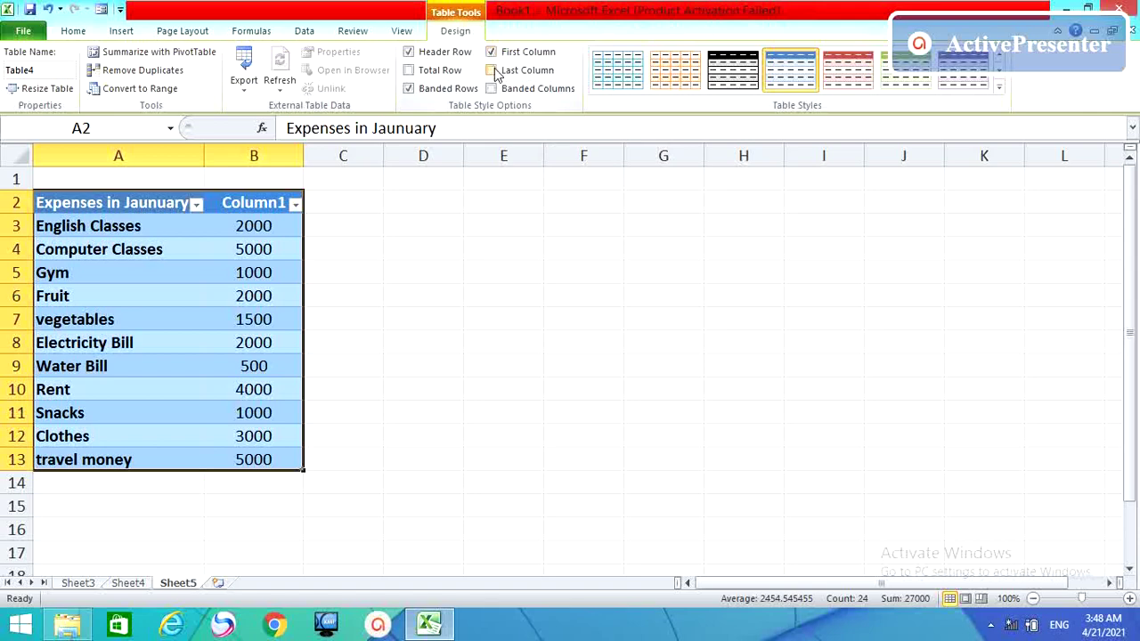
{"action": "left_click", "coordinate": [492, 71]}
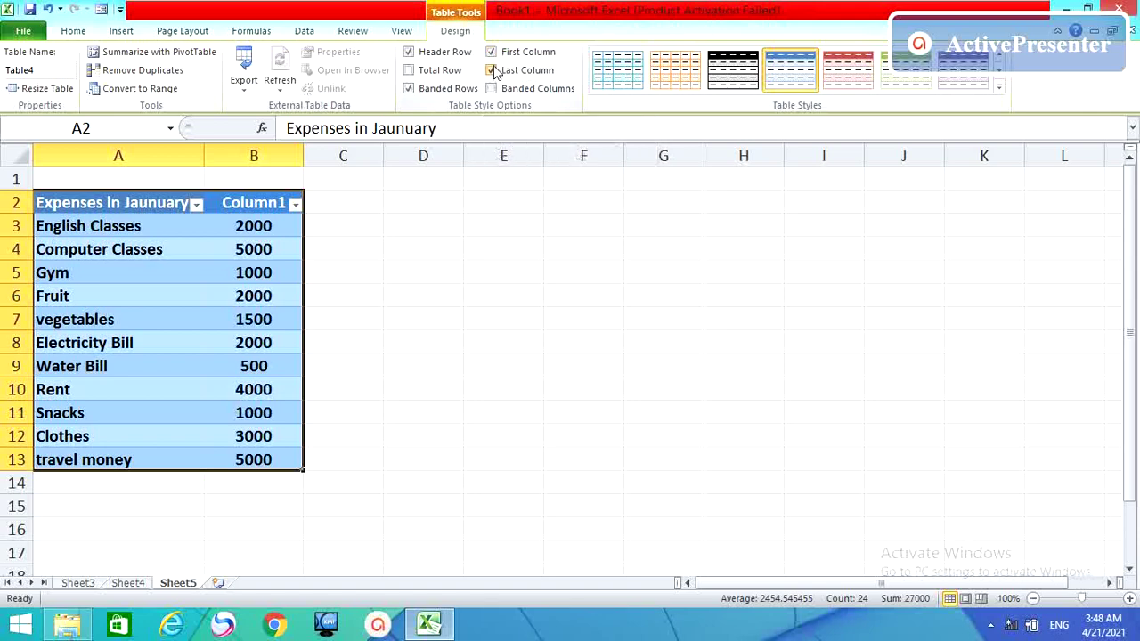
{"action": "left_click", "coordinate": [409, 70]}
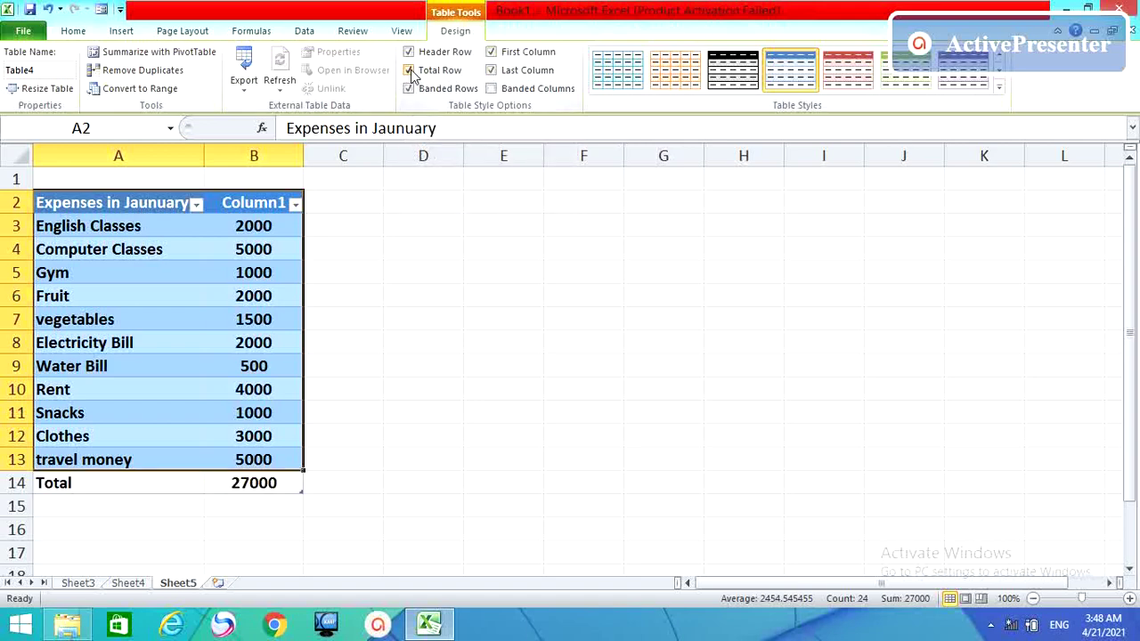
{"action": "left_click", "coordinate": [410, 70]}
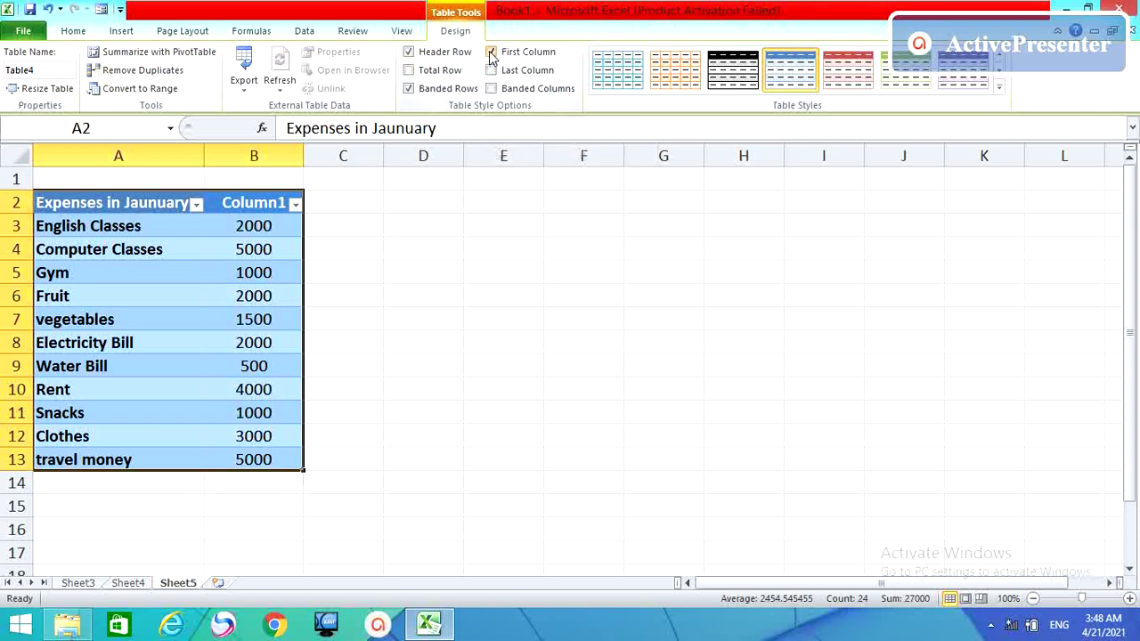
{"action": "left_click", "coordinate": [491, 51]}
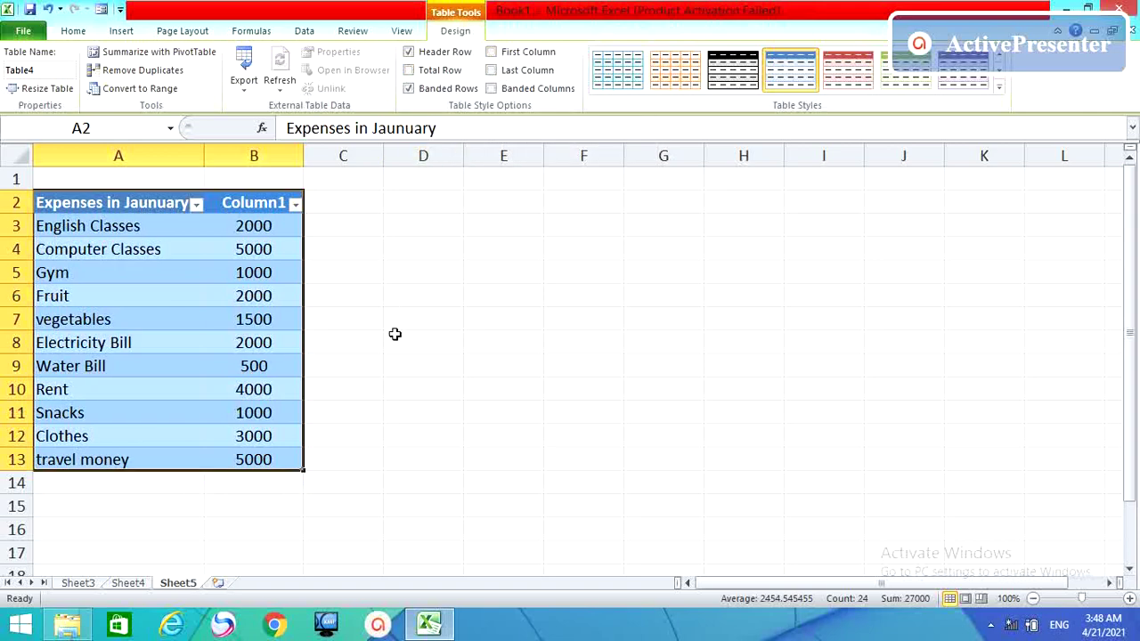
{"action": "left_click", "coordinate": [129, 584]}
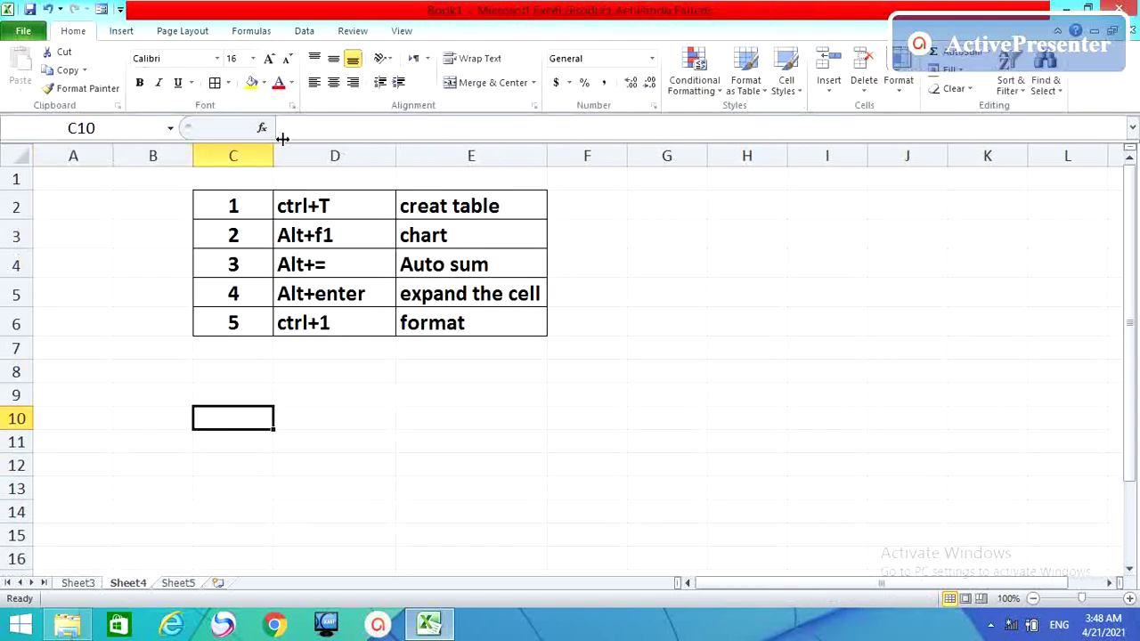